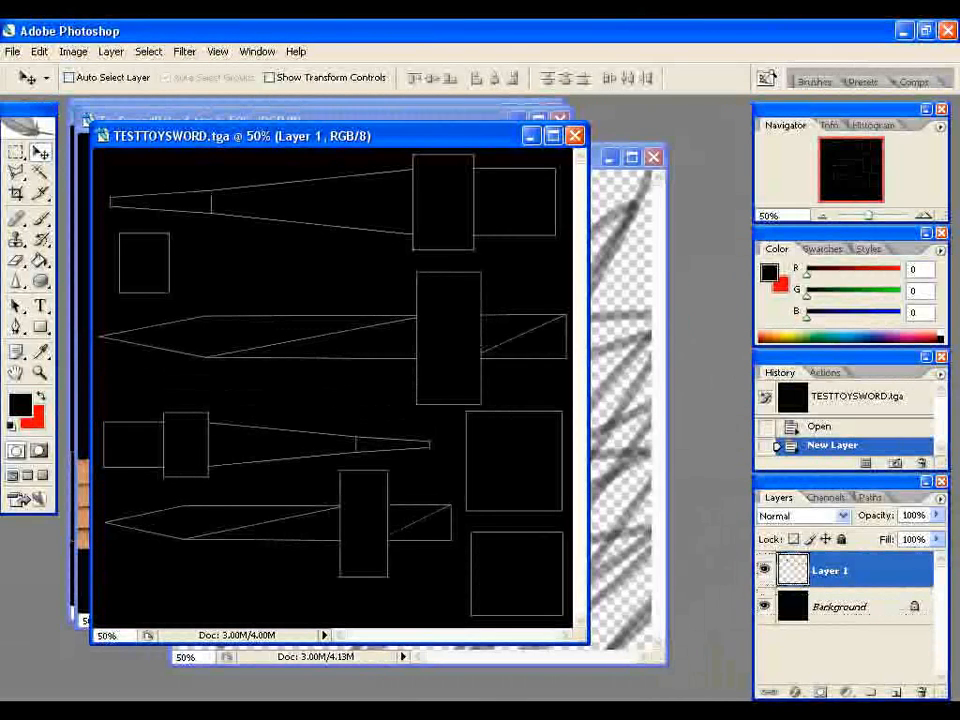
Step: Duplicate the Background layer, then delete the empty Layer 1 and the original Background so only the copy remains
drag(850, 606, 896, 691)
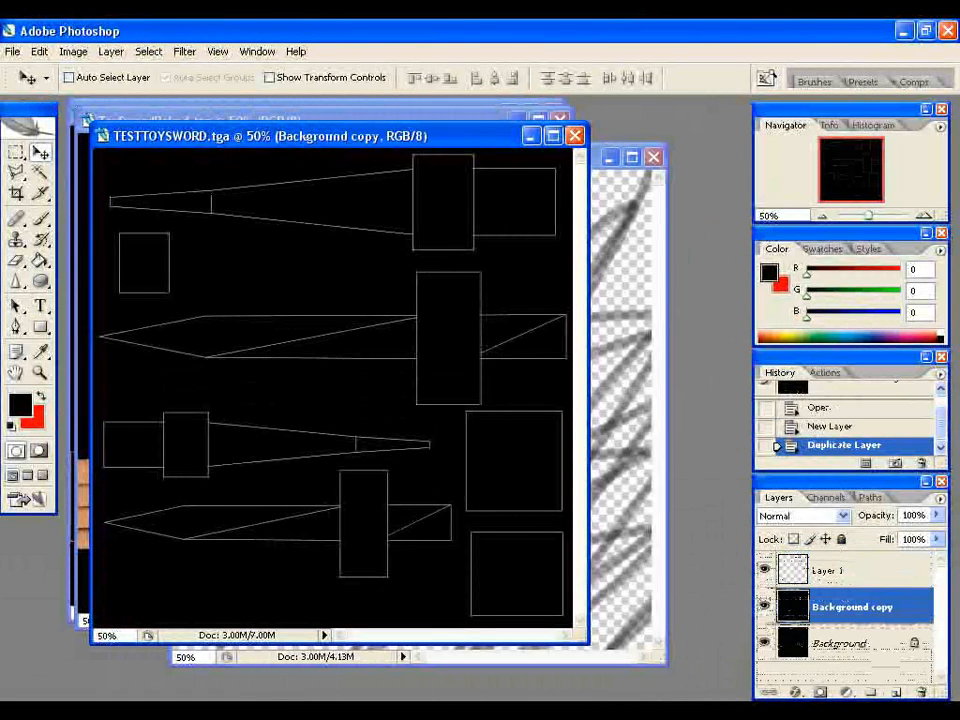
drag(850, 570, 921, 691)
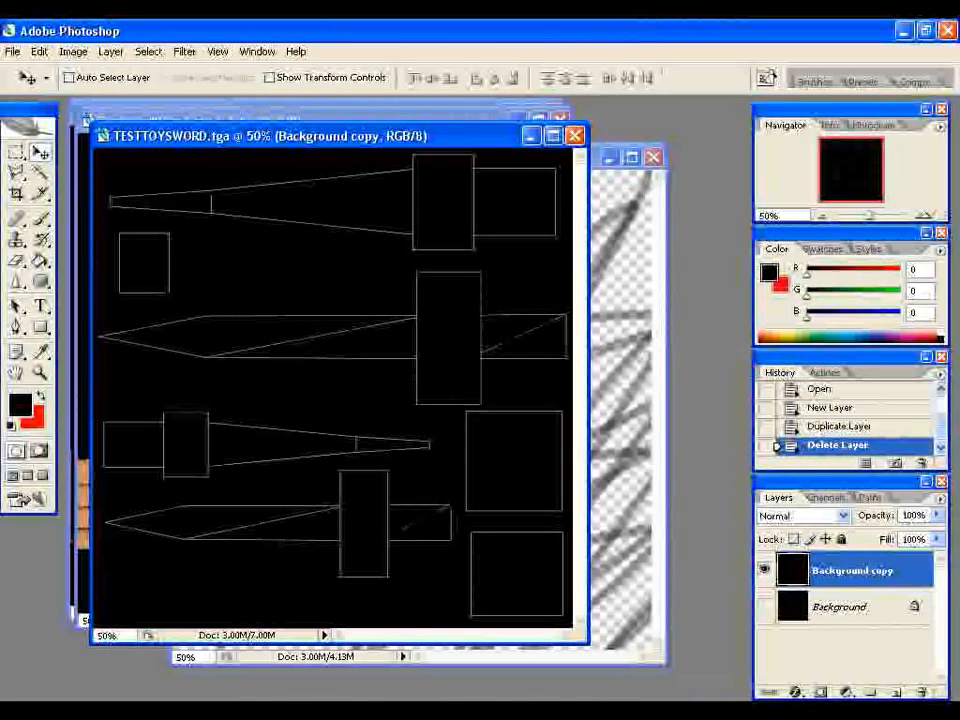
drag(850, 643, 921, 691)
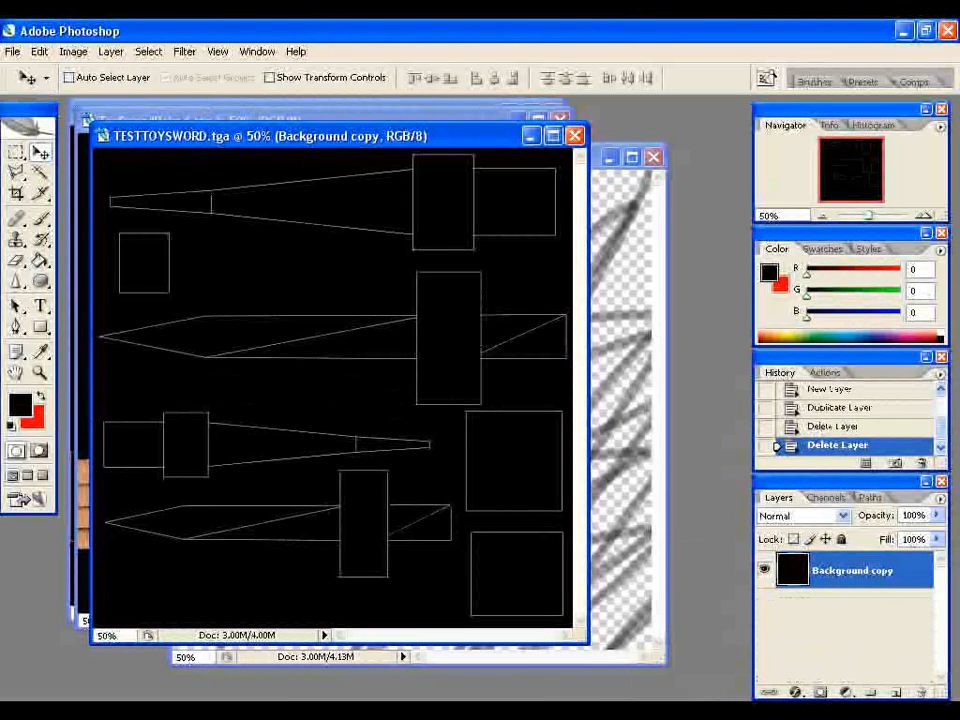
Step: Invert the colours of the Background copy layer containing the sword's UV outlines
click(73, 51)
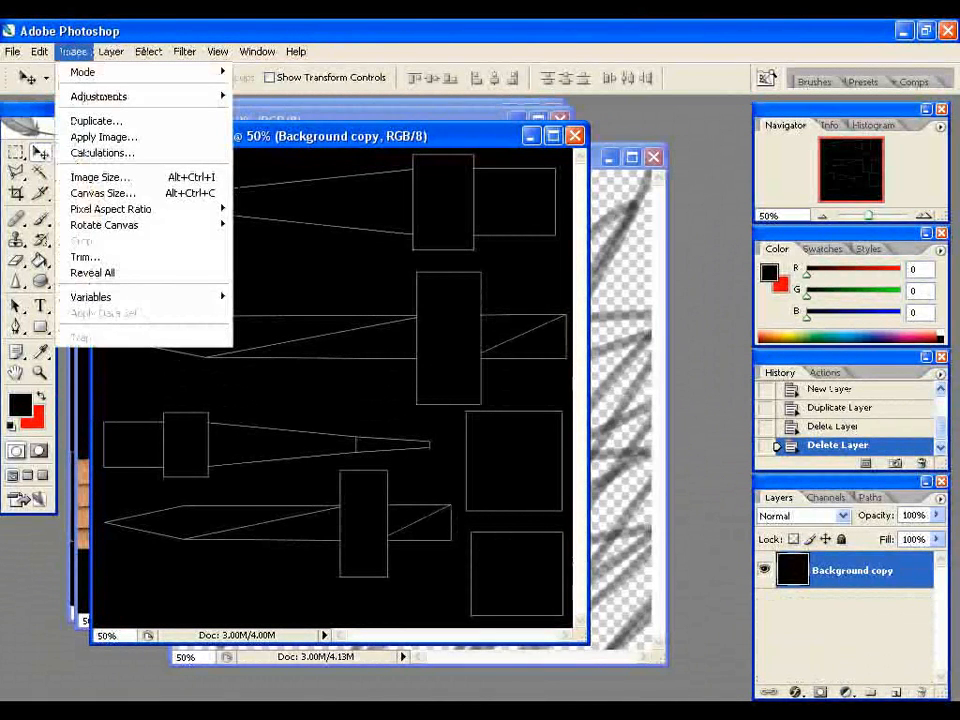
click(146, 51)
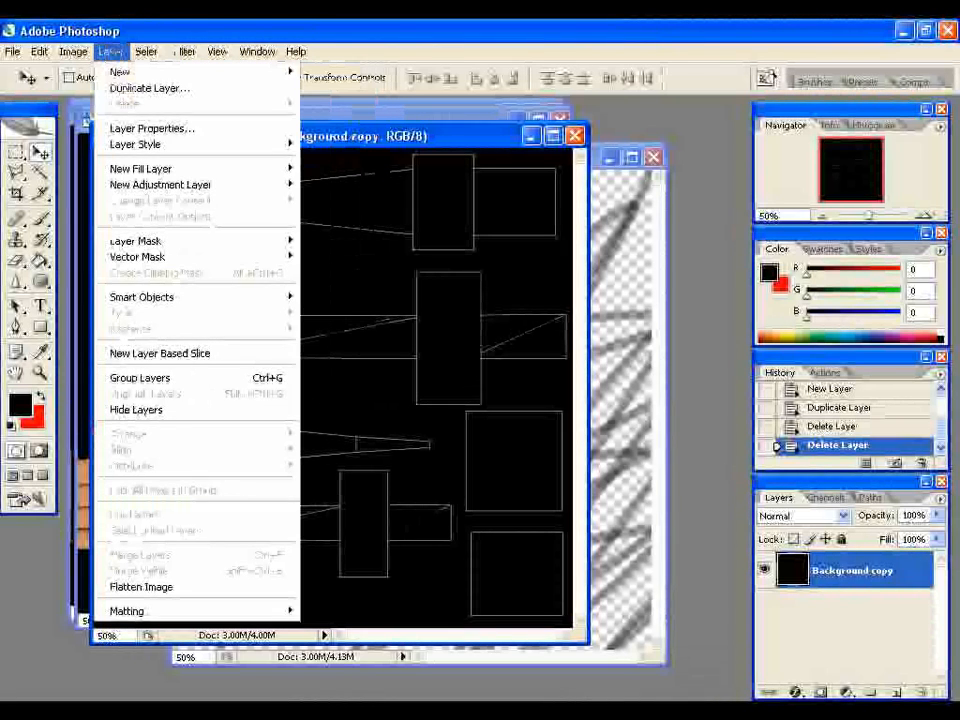
mouse_move(73, 51)
mouse_move(82, 72)
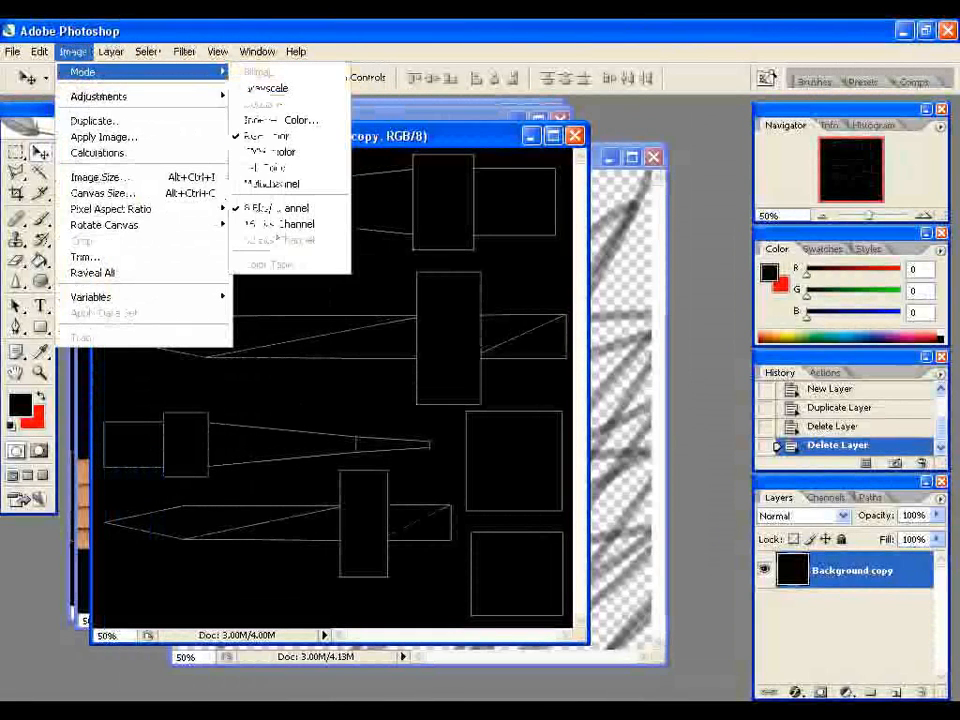
mouse_move(98, 96)
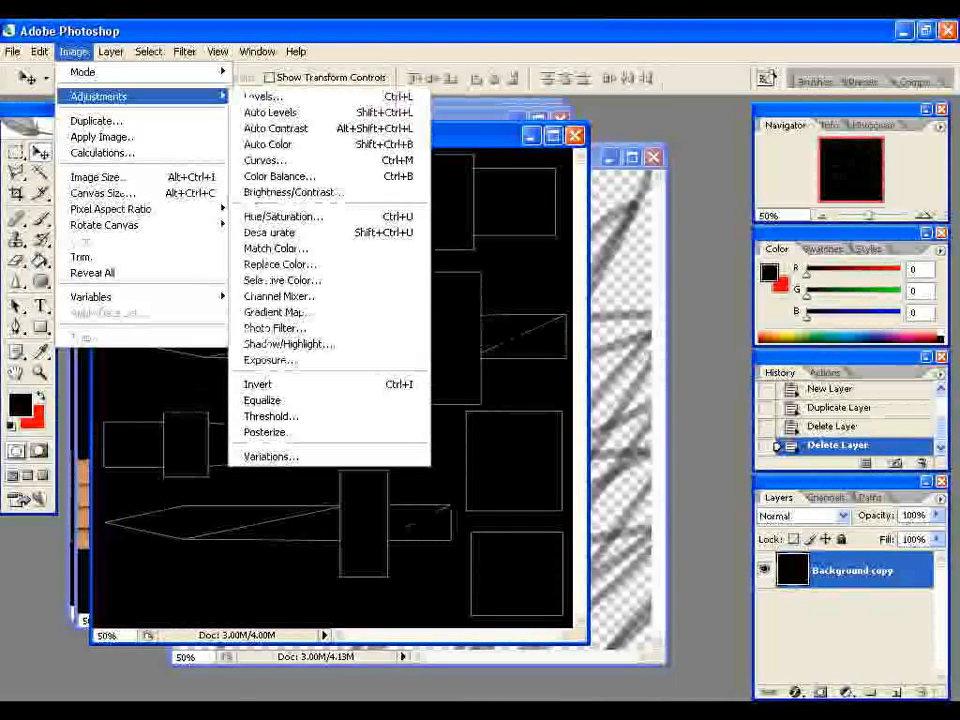
click(262, 384)
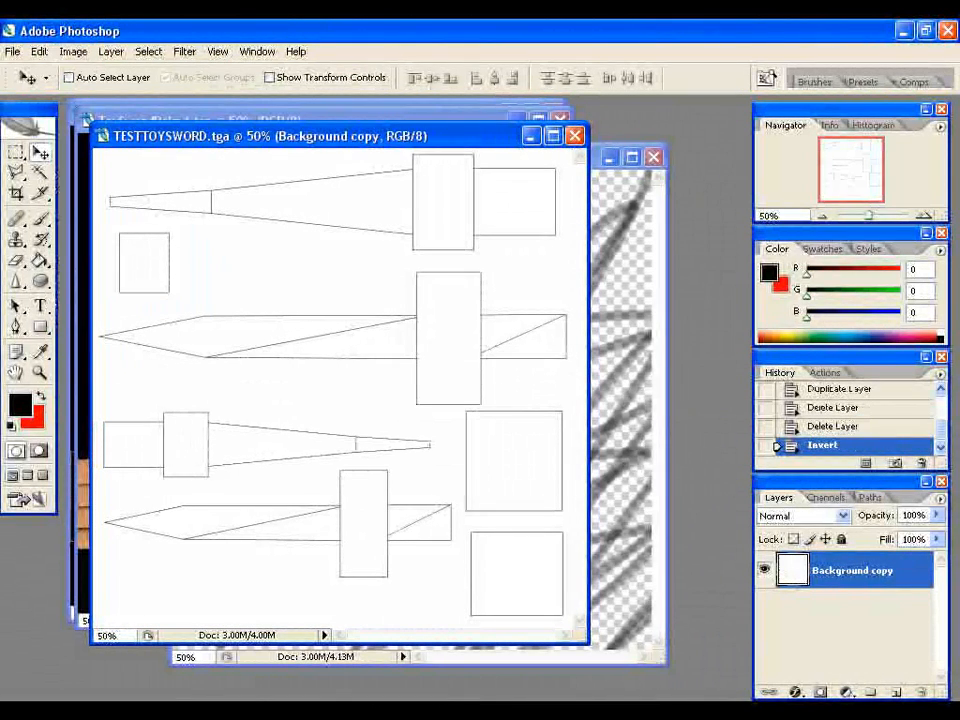
click(842, 515)
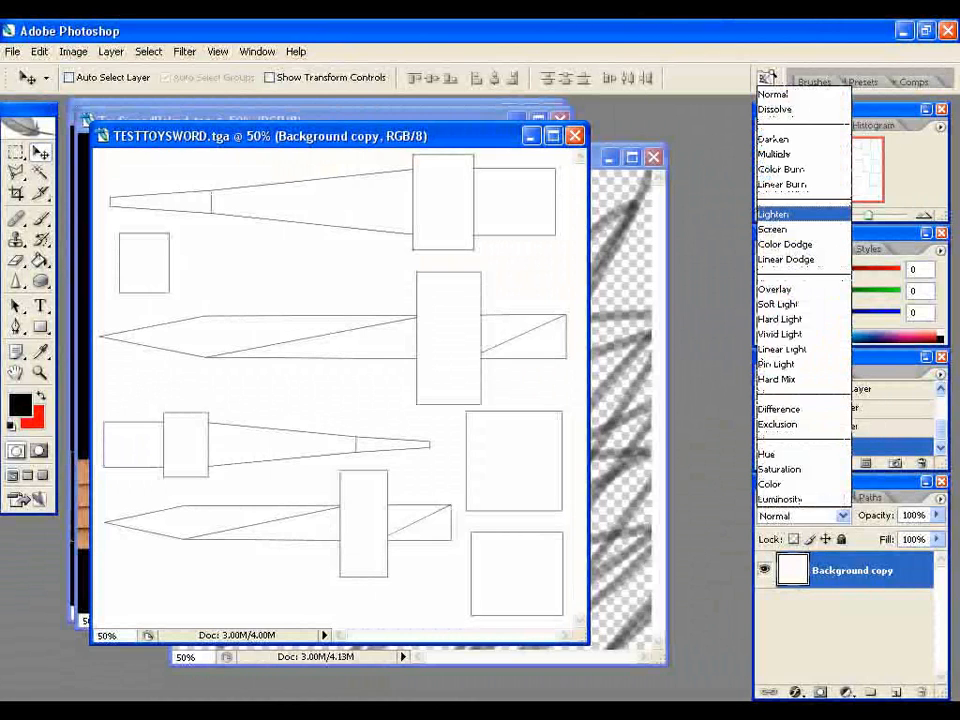
key(Escape)
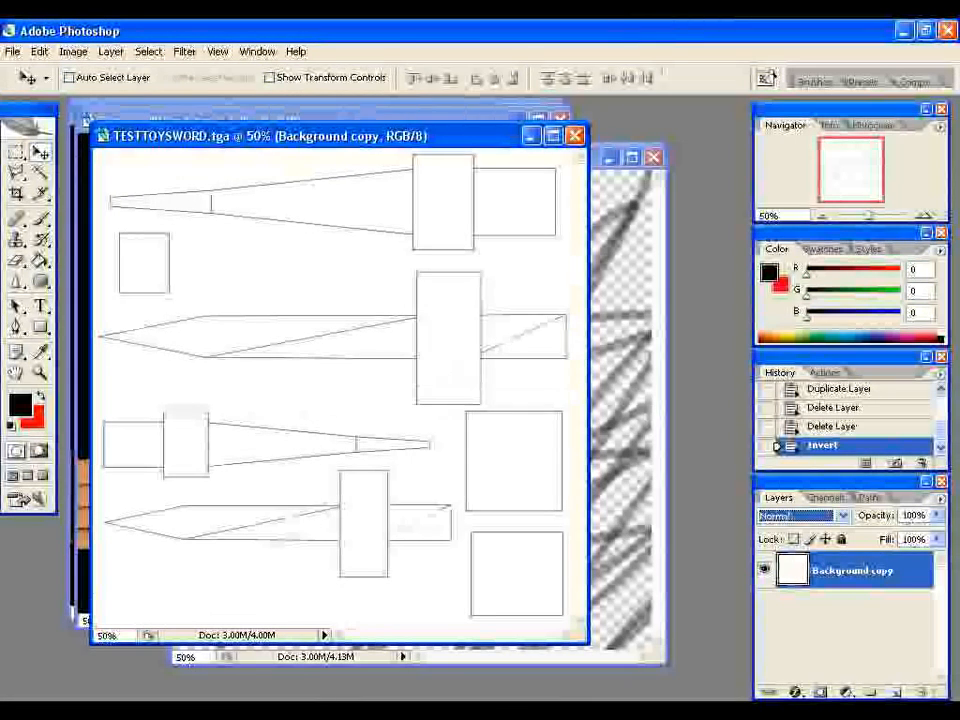
Step: Paint black diagonal brush strokes over the sword outlines directly on the Background copy layer
key(b)
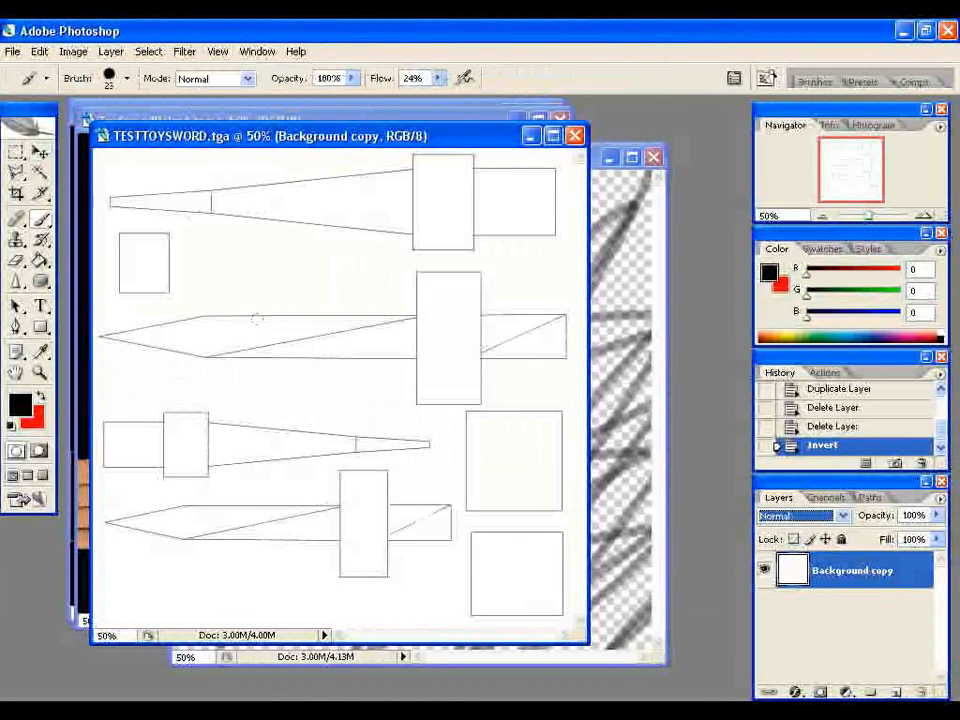
mouse_move(212, 205)
mouse_down()
mouse_move(287, 190)
mouse_move(244, 212)
mouse_up()
drag(345, 177, 313, 222)
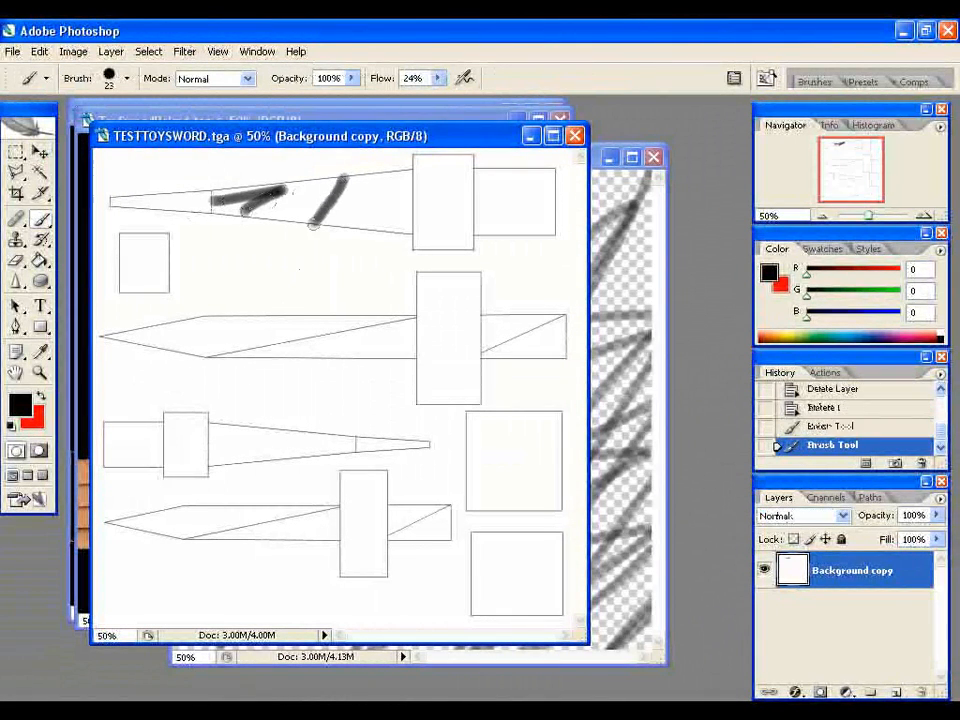
drag(410, 178, 372, 232)
drag(463, 178, 440, 215)
drag(530, 176, 492, 222)
drag(545, 317, 505, 353)
mouse_move(478, 324)
mouse_down()
mouse_move(437, 362)
mouse_move(352, 365)
mouse_up()
mouse_move(350, 332)
mouse_down()
mouse_move(290, 360)
mouse_move(255, 350)
mouse_up()
drag(237, 310, 135, 348)
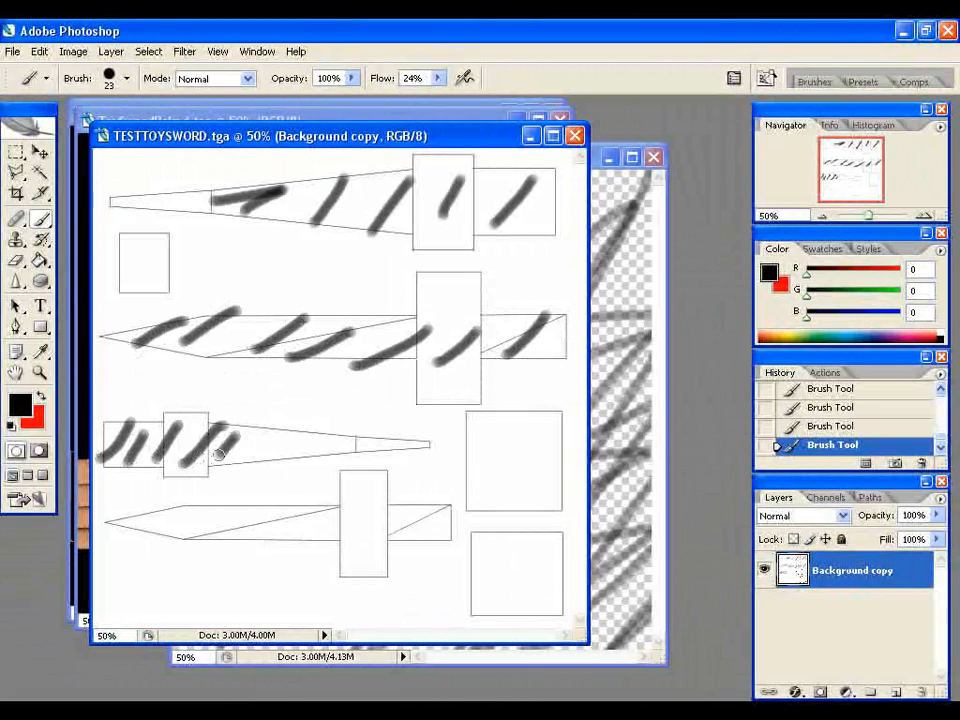
Step: Revert the image to its inverted state before the brush strokes
mouse_move(940, 444)
mouse_down()
mouse_move(940, 395)
mouse_move(940, 444)
mouse_up()
click(837, 385)
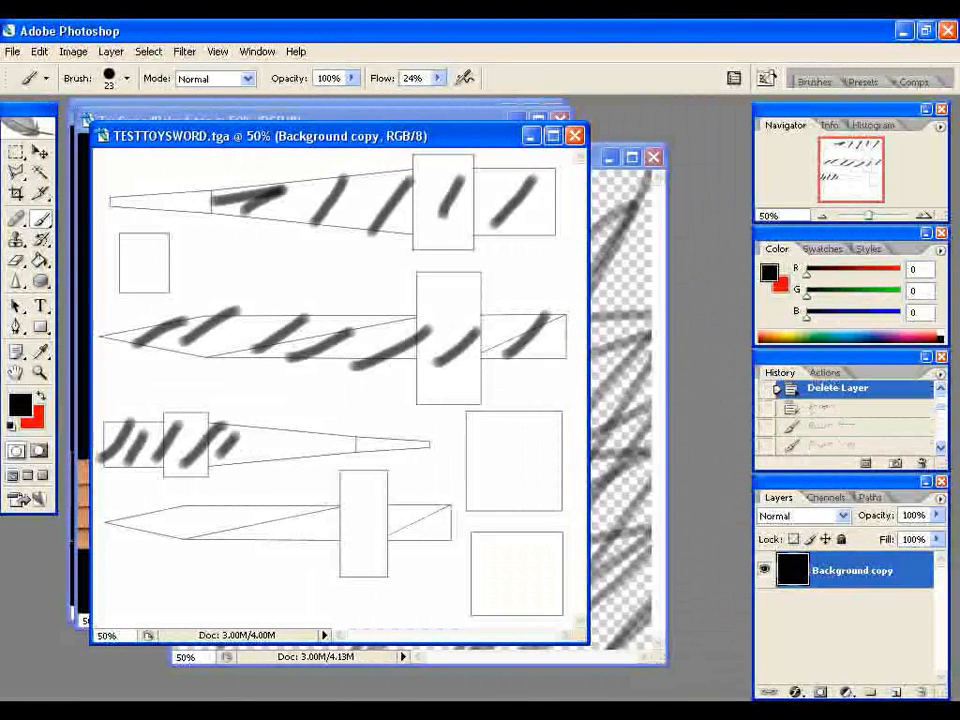
key(ctrl+i)
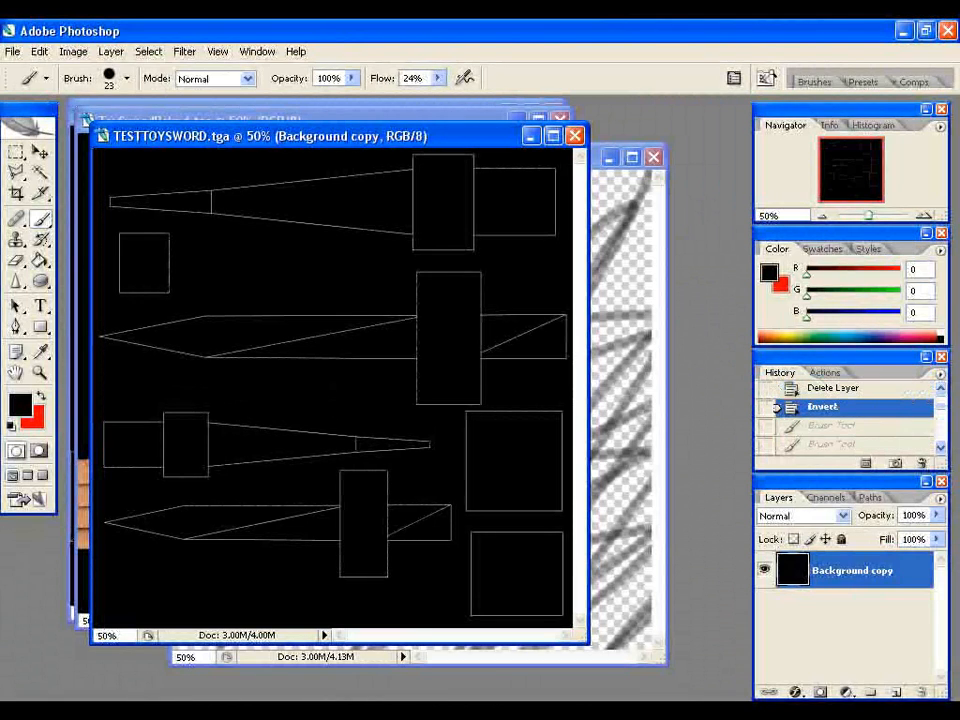
Step: Add a new layer above Background copy and paint black diagonal strokes across the upper three sword outlines
key(ctrl+alt+shift+n)
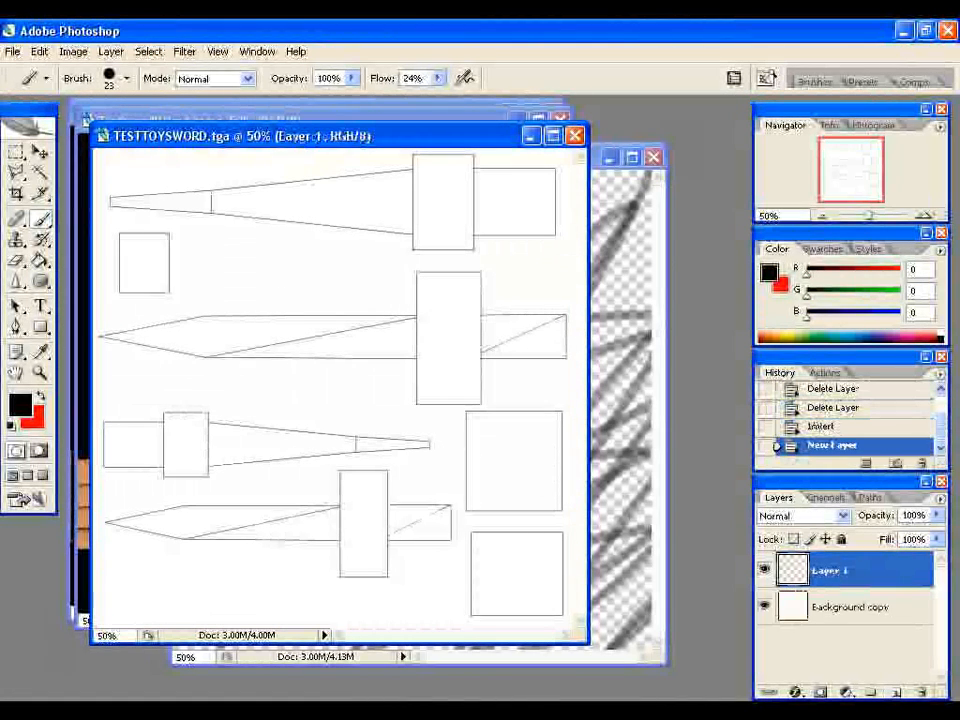
drag(215, 215, 305, 182)
drag(318, 218, 348, 182)
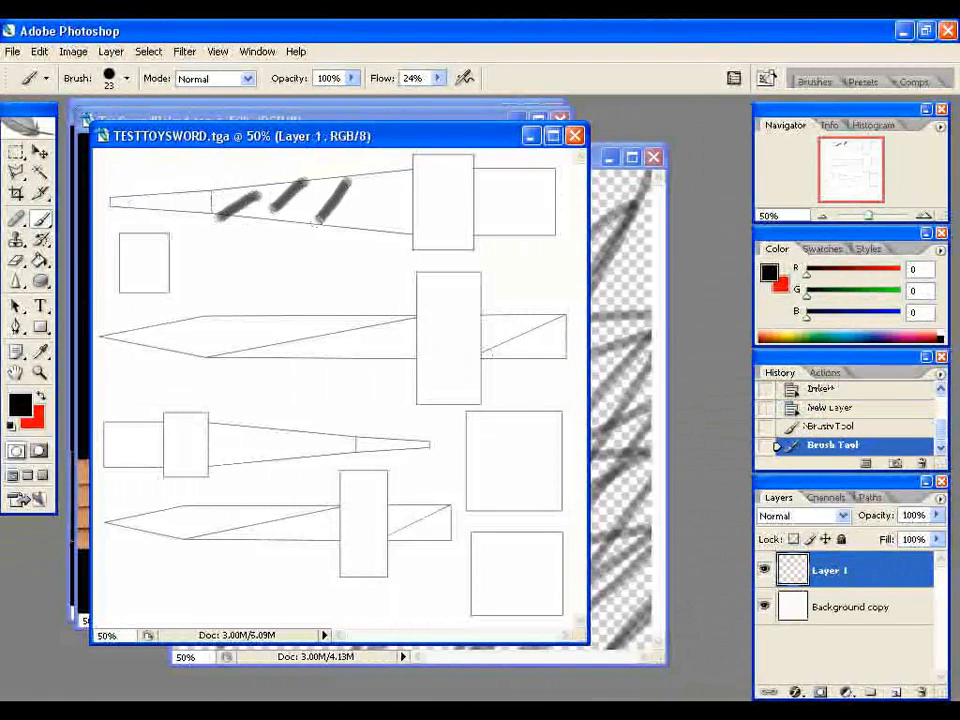
drag(372, 223, 404, 175)
mouse_move(447, 172)
mouse_down()
mouse_move(400, 228)
mouse_move(475, 180)
mouse_up()
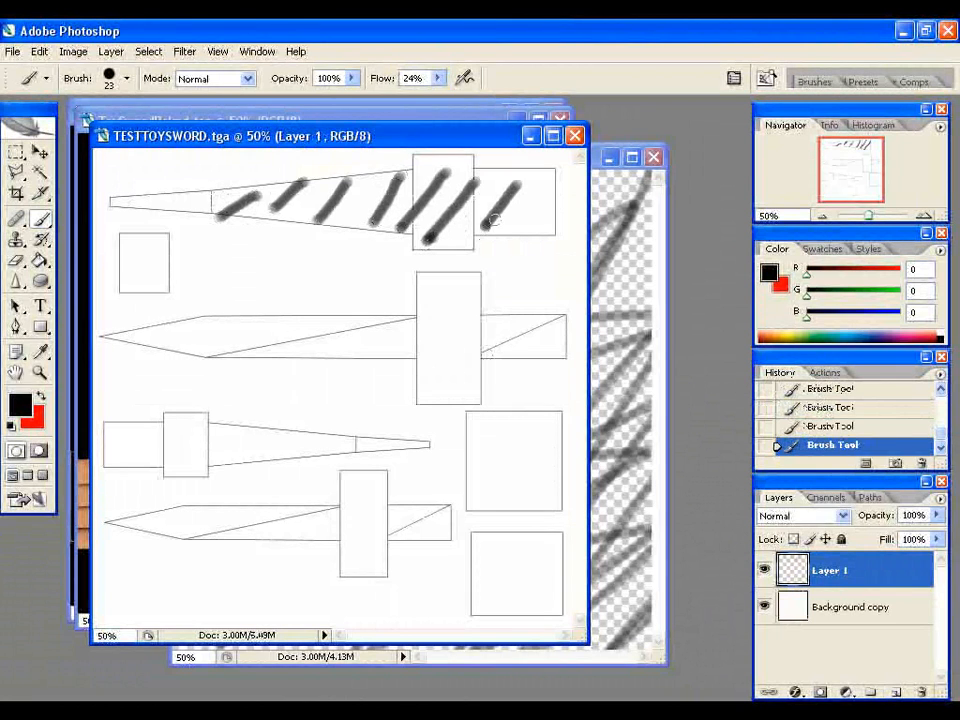
drag(543, 192, 532, 218)
mouse_move(563, 320)
mouse_down()
mouse_move(533, 351)
mouse_move(478, 365)
mouse_up()
mouse_move(478, 330)
mouse_down()
mouse_move(441, 351)
mouse_move(359, 364)
mouse_up()
mouse_move(349, 329)
mouse_down()
mouse_move(291, 359)
mouse_move(251, 346)
mouse_up()
mouse_move(265, 319)
mouse_down()
mouse_move(203, 349)
mouse_move(160, 346)
mouse_up()
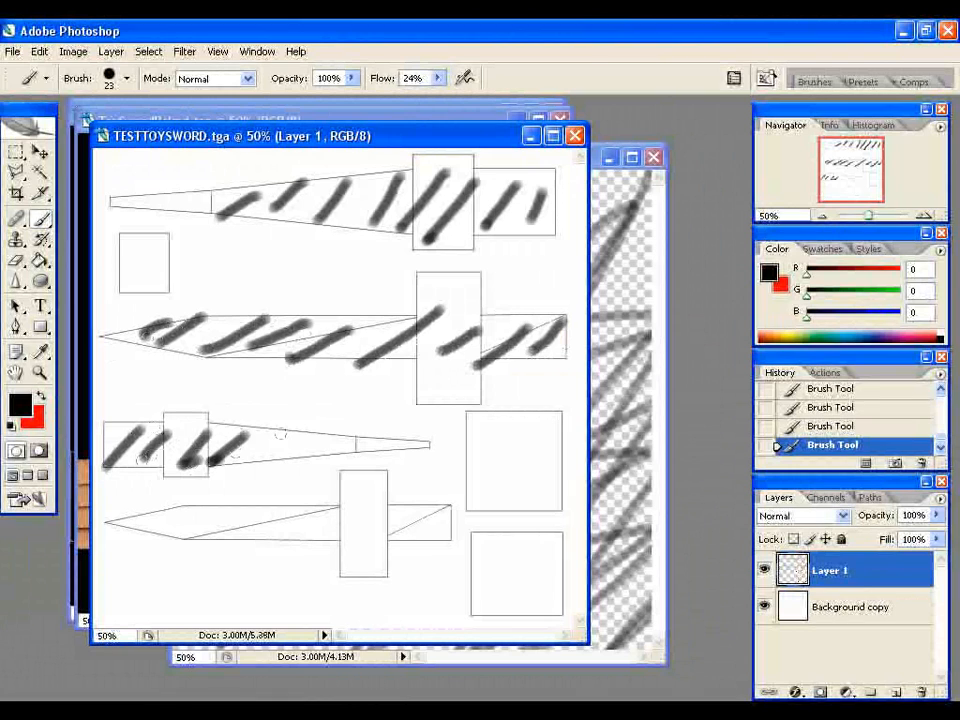
Step: Scribble black brush strokes over the three square outlines and the lowest sword outline with its crossguard on Layer 1
mouse_move(455, 462)
mouse_down()
mouse_move(525, 432)
mouse_move(540, 475)
mouse_up()
mouse_move(500, 595)
mouse_down()
mouse_move(515, 560)
mouse_move(548, 564)
mouse_up()
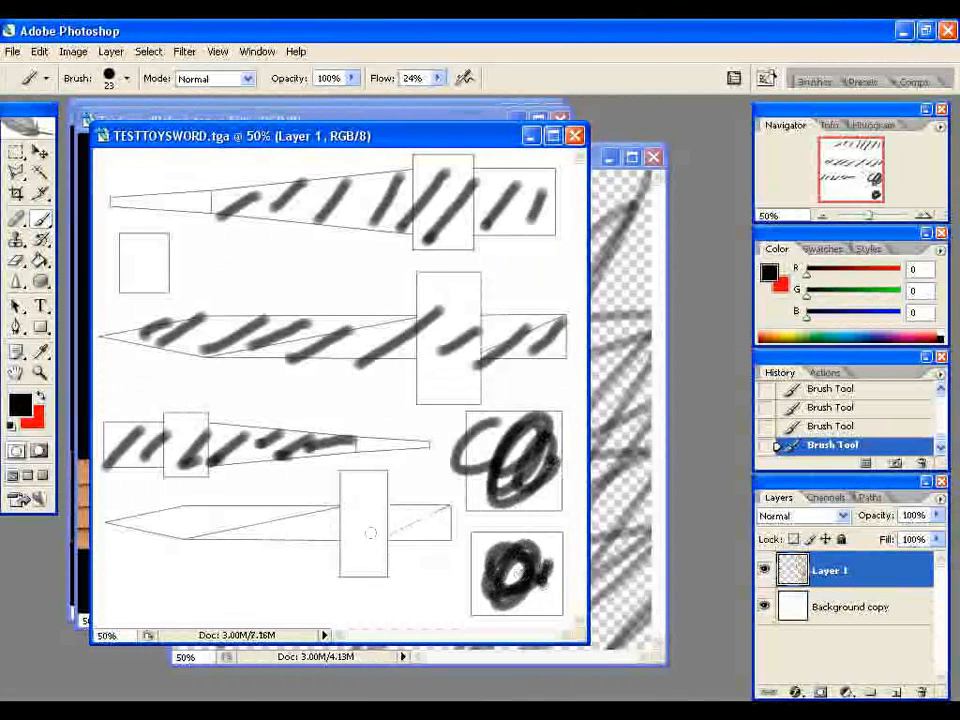
mouse_move(370, 512)
mouse_down()
mouse_move(265, 518)
mouse_move(158, 521)
mouse_move(270, 529)
mouse_move(385, 518)
mouse_up()
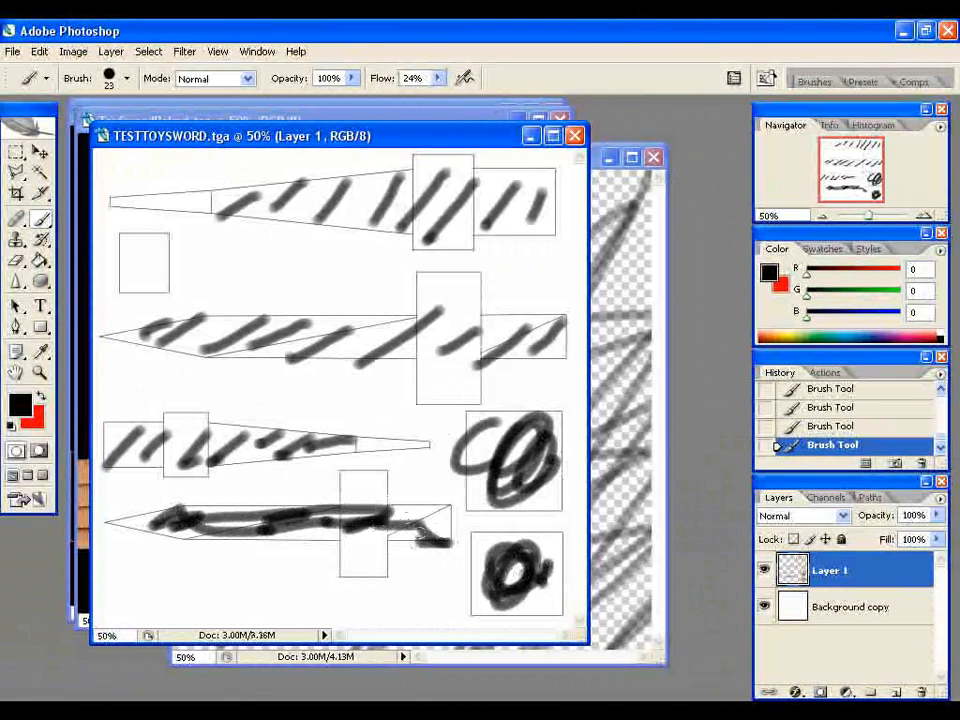
mouse_move(363, 477)
mouse_down()
mouse_move(364, 562)
mouse_move(362, 480)
mouse_up()
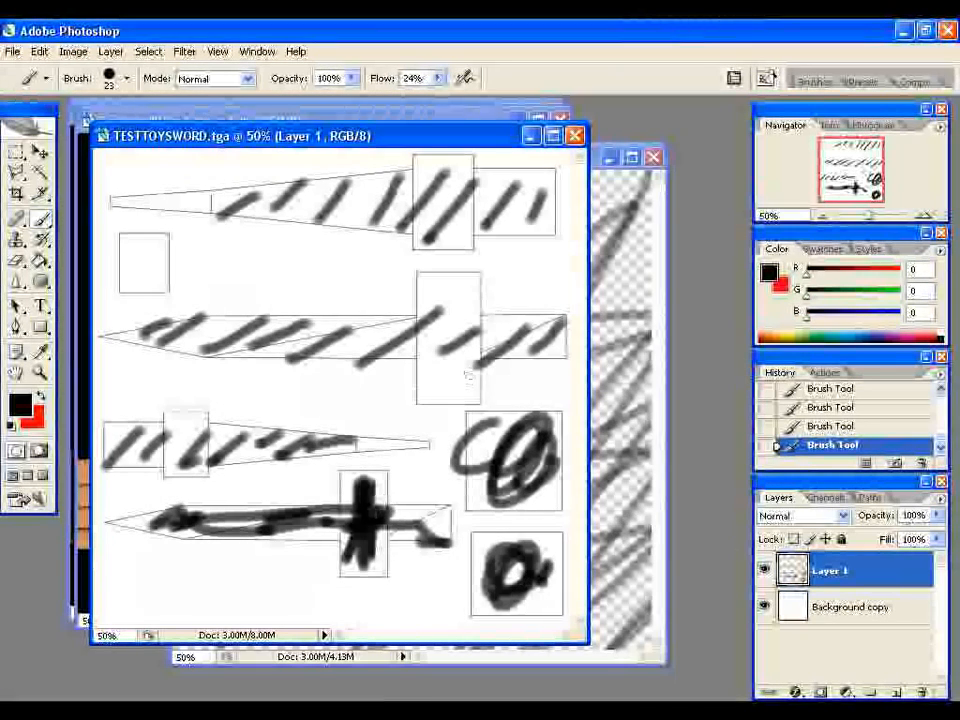
drag(139, 246, 152, 262)
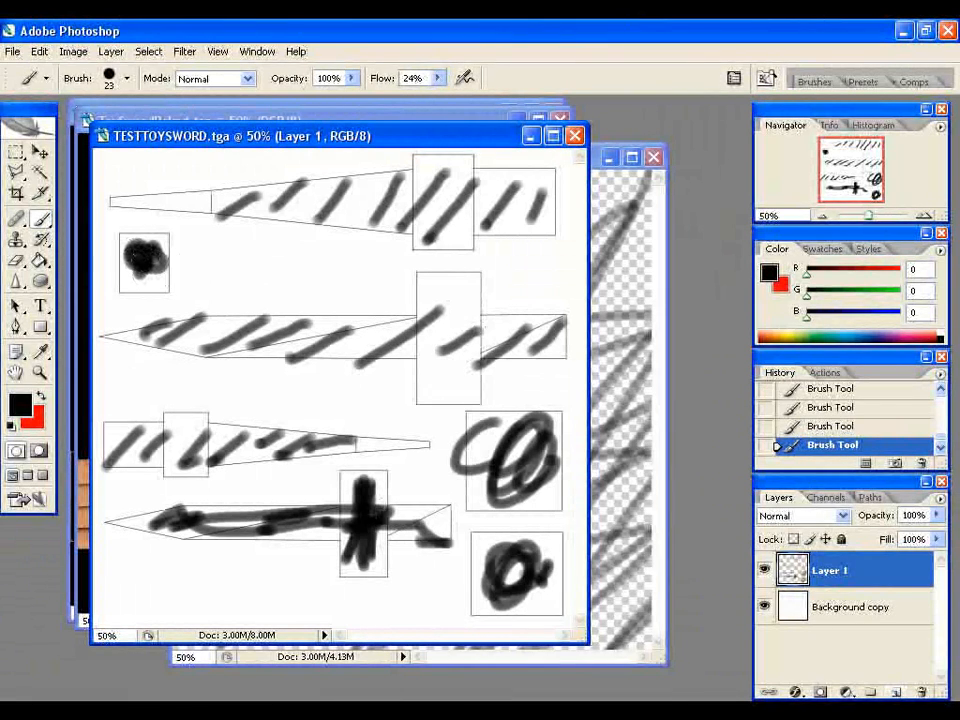
Step: Add a new layer directly beneath Layer 1 and fill it with the tan colour c4865d
click(896, 690)
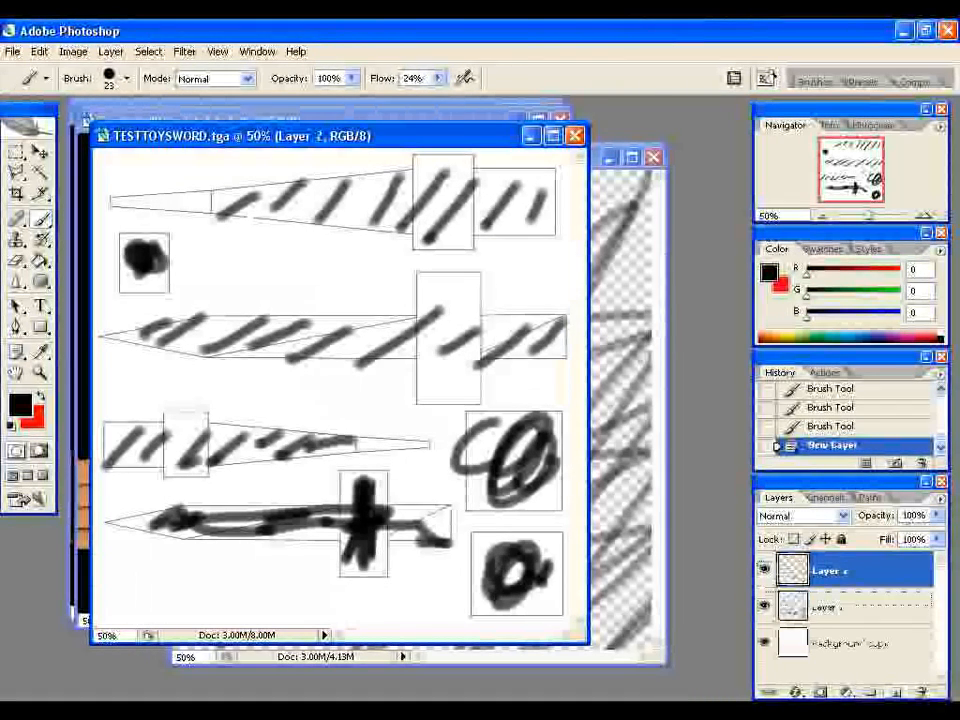
key(ctrl+bracketleft)
click(20, 404)
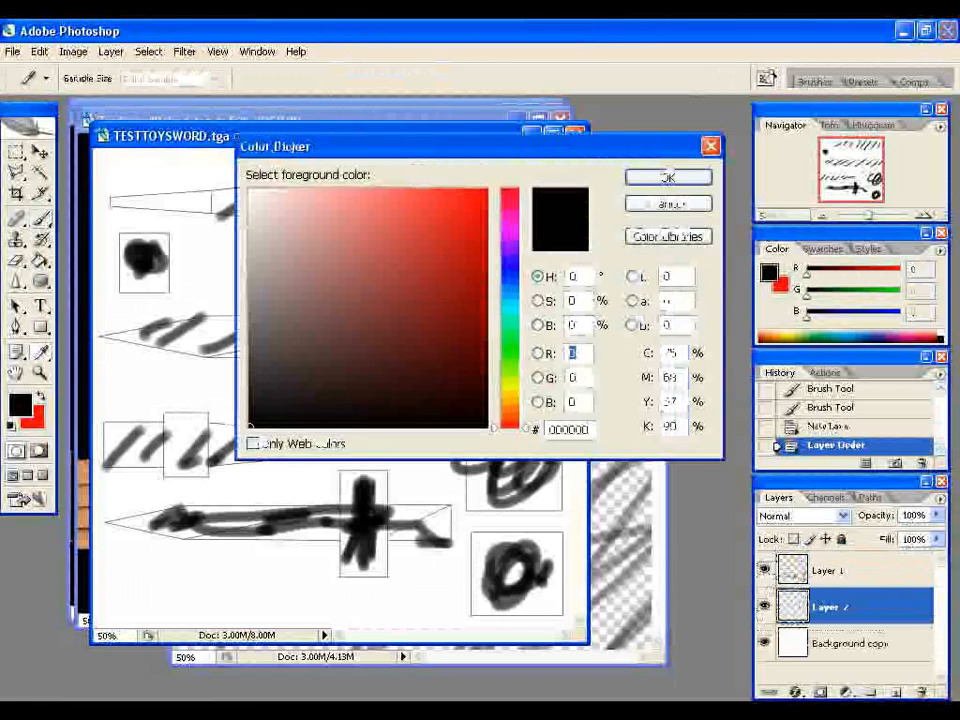
click(509, 410)
click(374, 244)
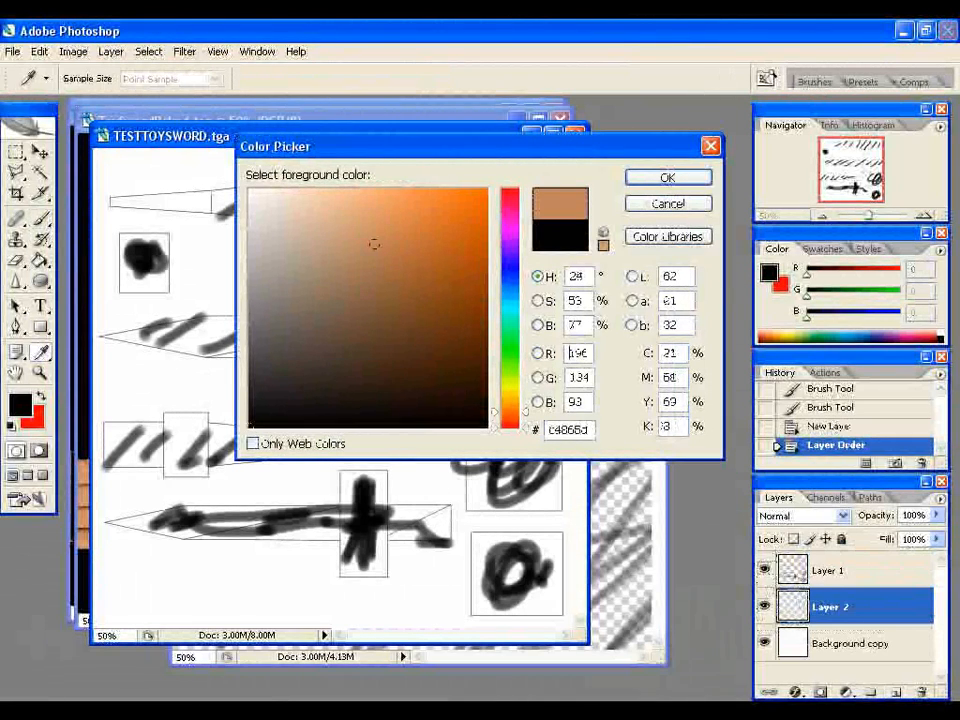
key(Return)
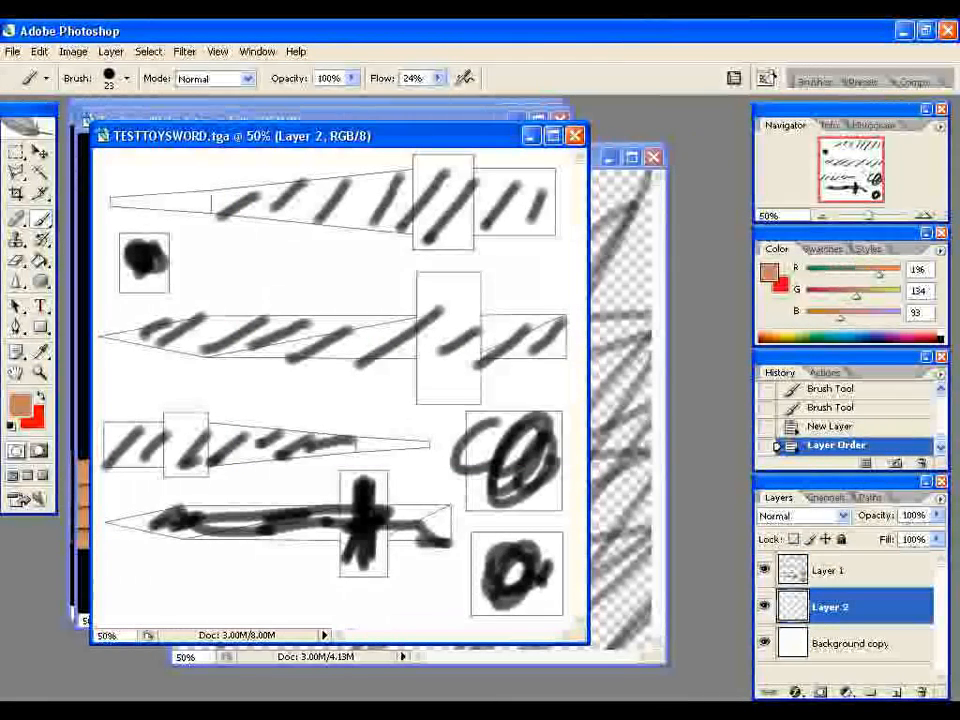
key(g)
click(268, 283)
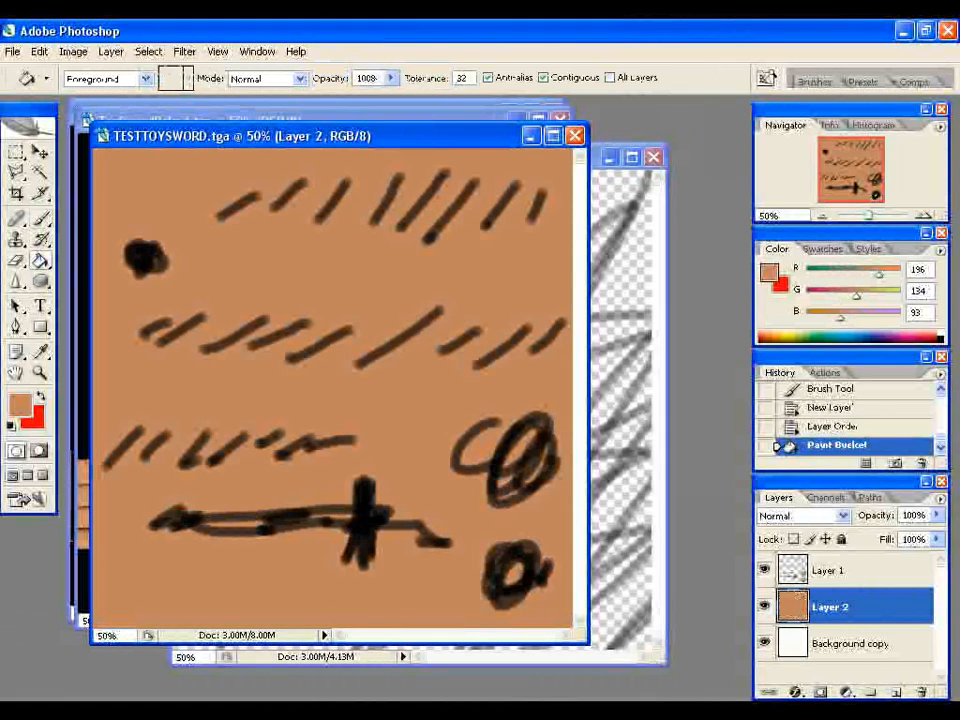
Step: Place the tan layer beneath Background copy and set Background copy's blending mode to Multiply
drag(830, 607, 830, 590)
click(800, 515)
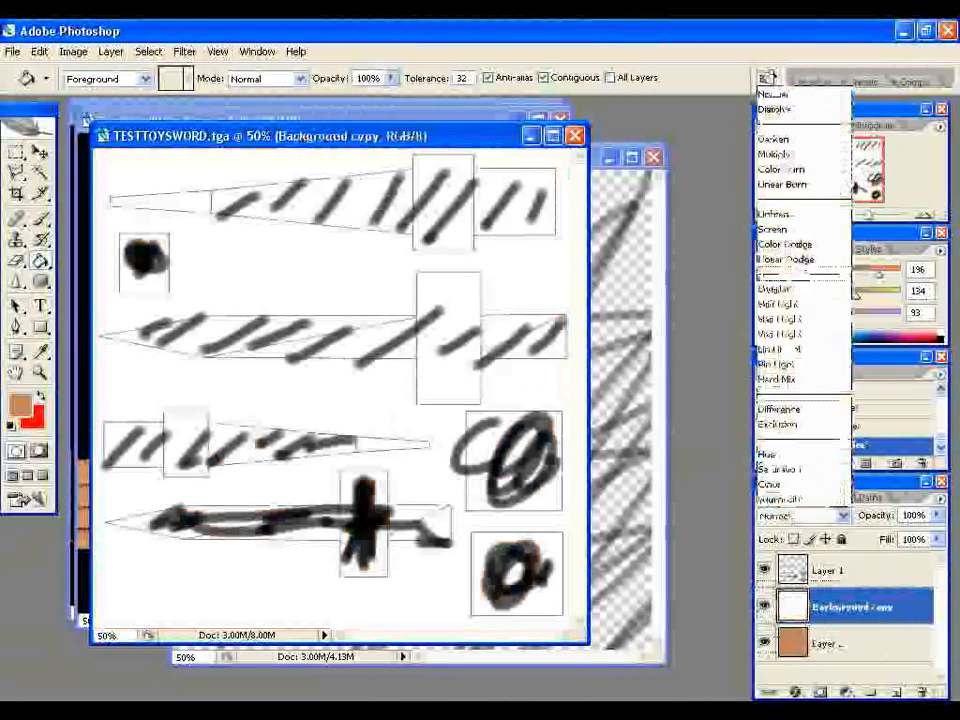
click(770, 229)
click(800, 515)
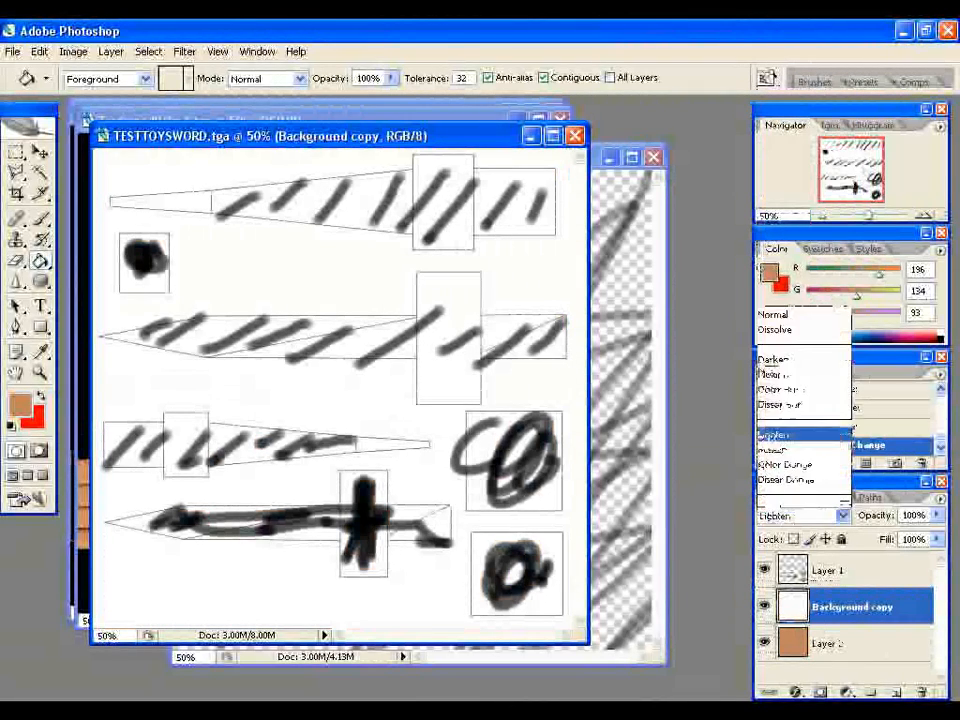
click(772, 154)
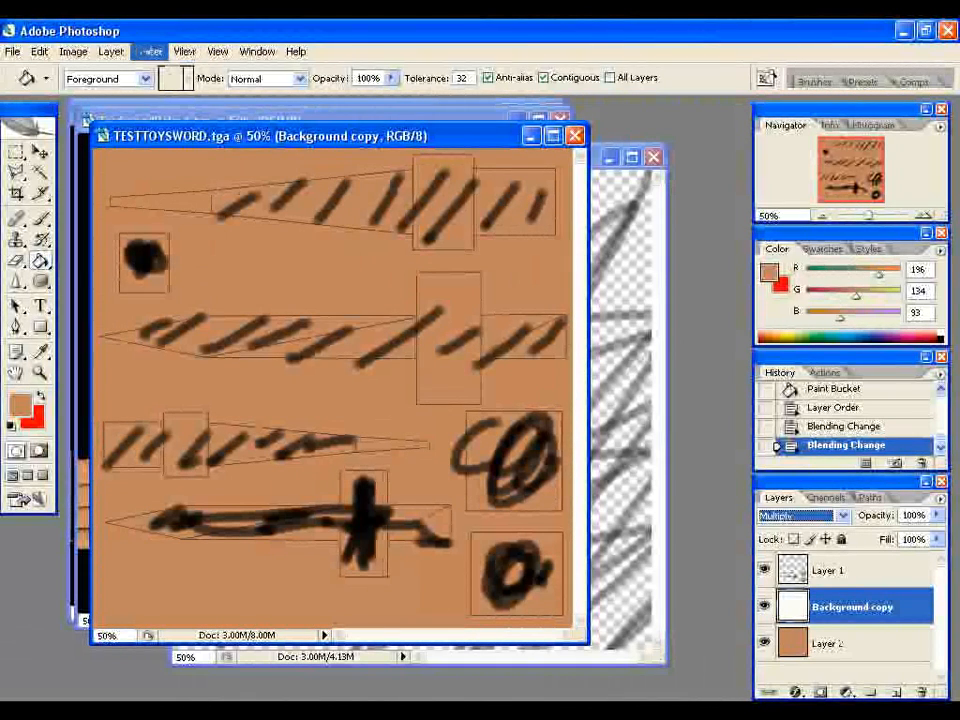
Step: Make Layer 2, the tan fill layer, the active layer
click(184, 51)
key(Escape)
click(830, 643)
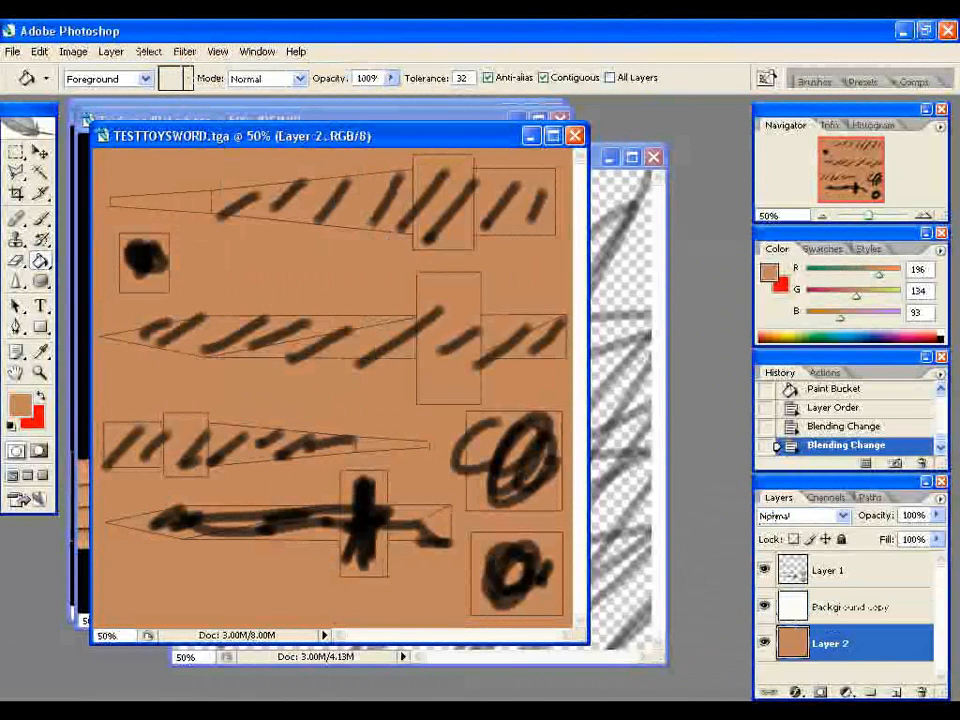
click(184, 51)
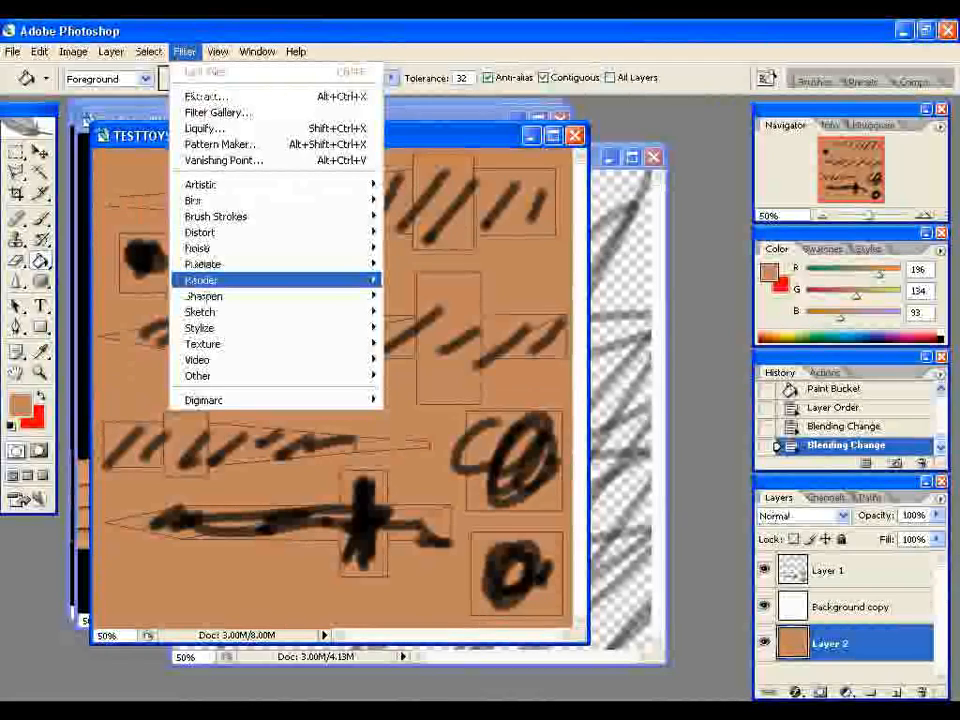
mouse_move(210, 280)
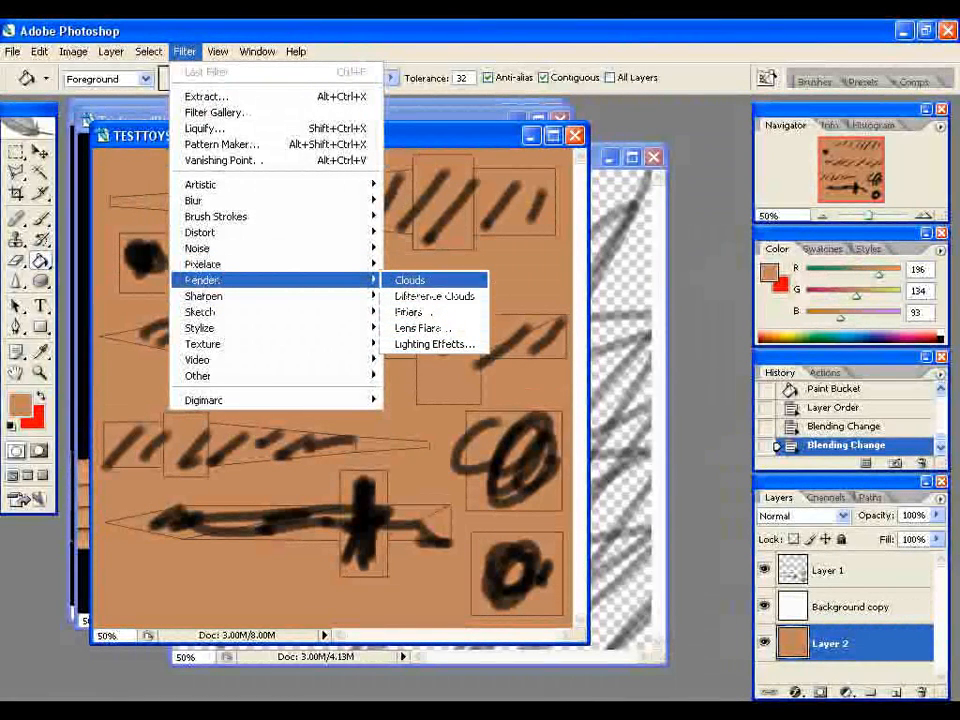
click(409, 312)
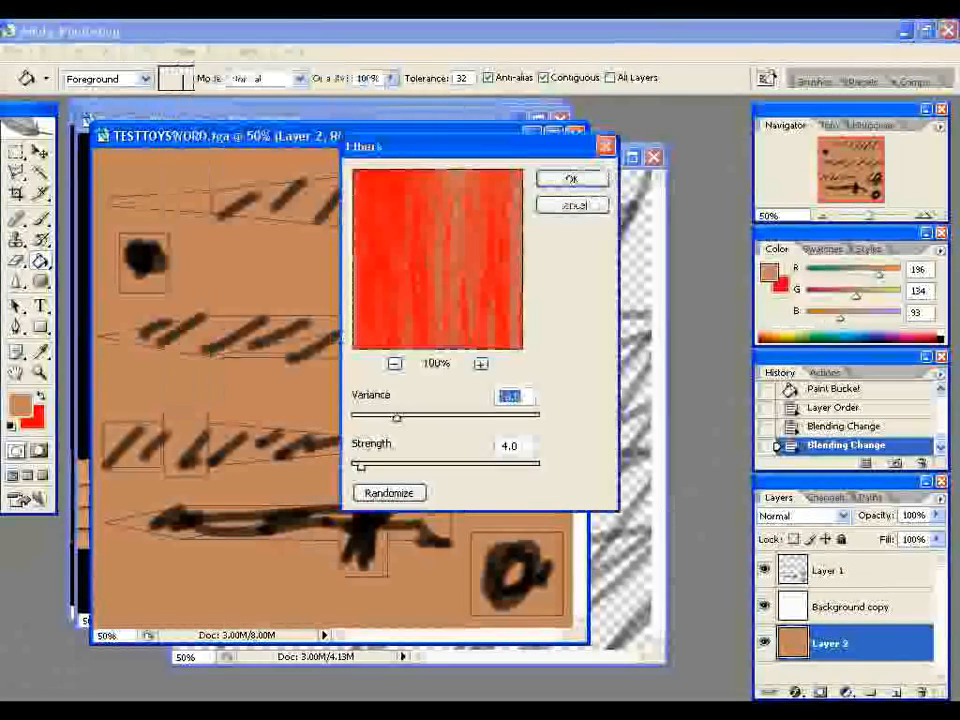
click(571, 205)
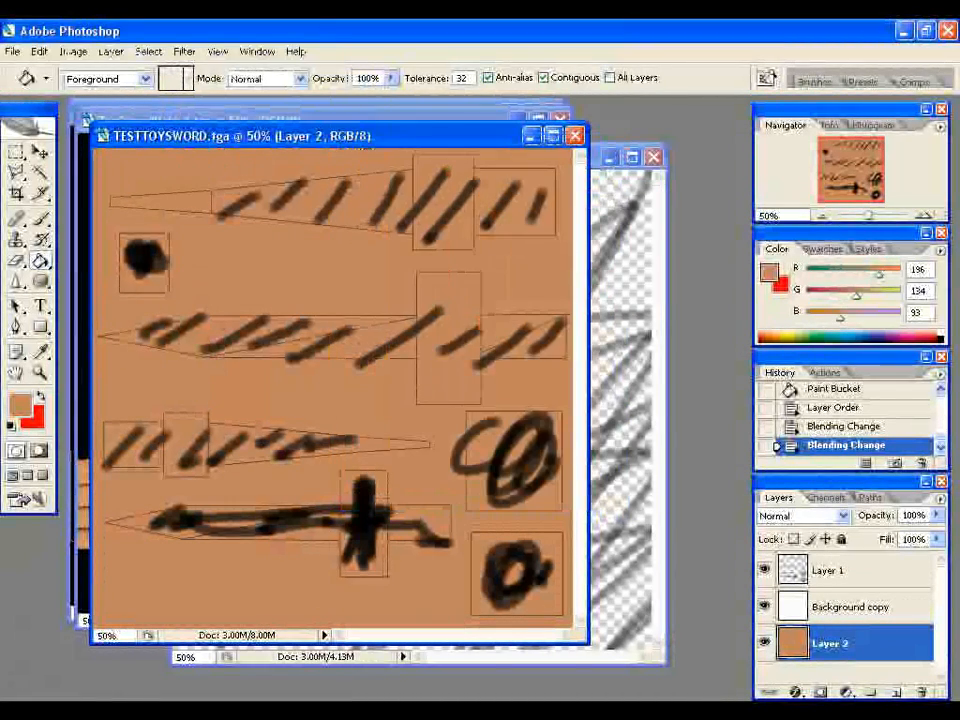
Step: Set the background colour to the brown 9f7442
click(34, 418)
drag(510, 402, 510, 407)
click(388, 279)
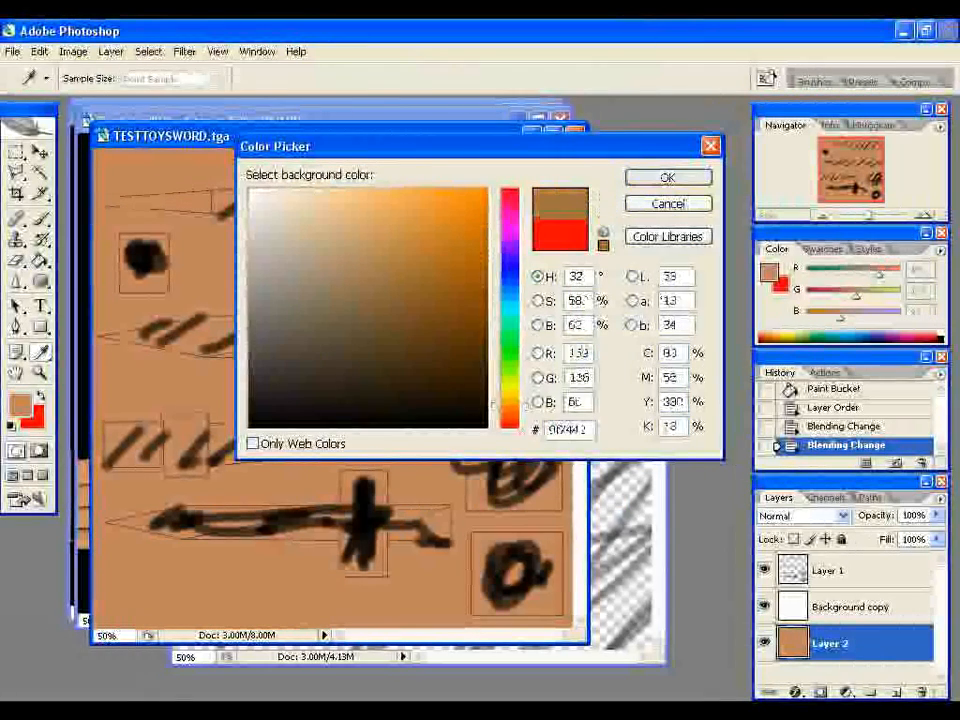
click(667, 177)
Step: Apply the Fibers filter to Layer 2 with a variance of 49 and a strength of 39
click(217, 51)
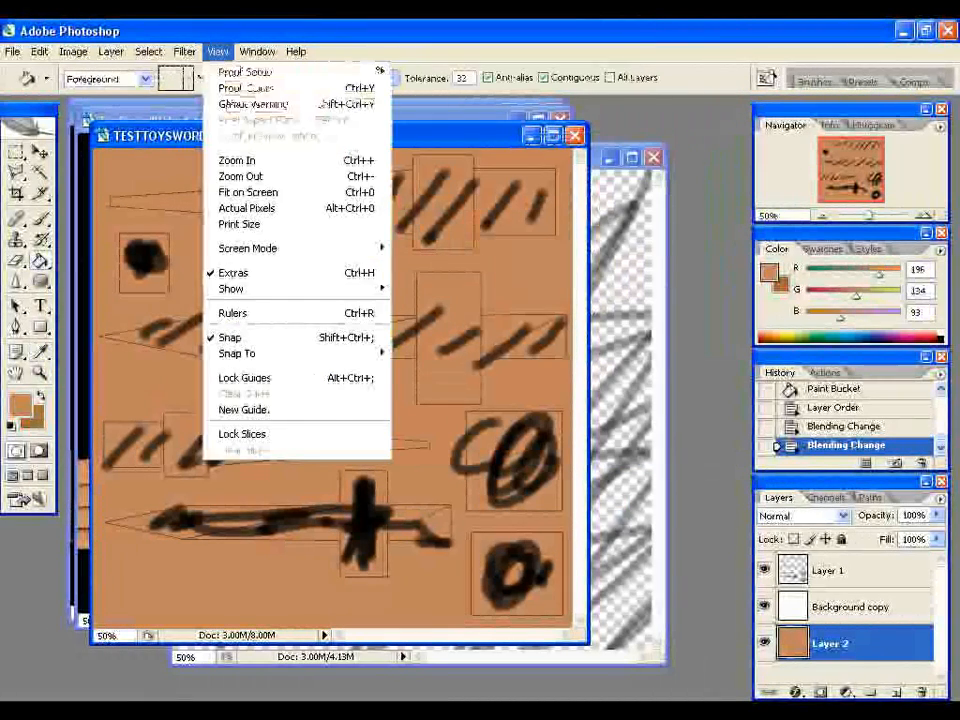
mouse_move(185, 51)
mouse_move(205, 279)
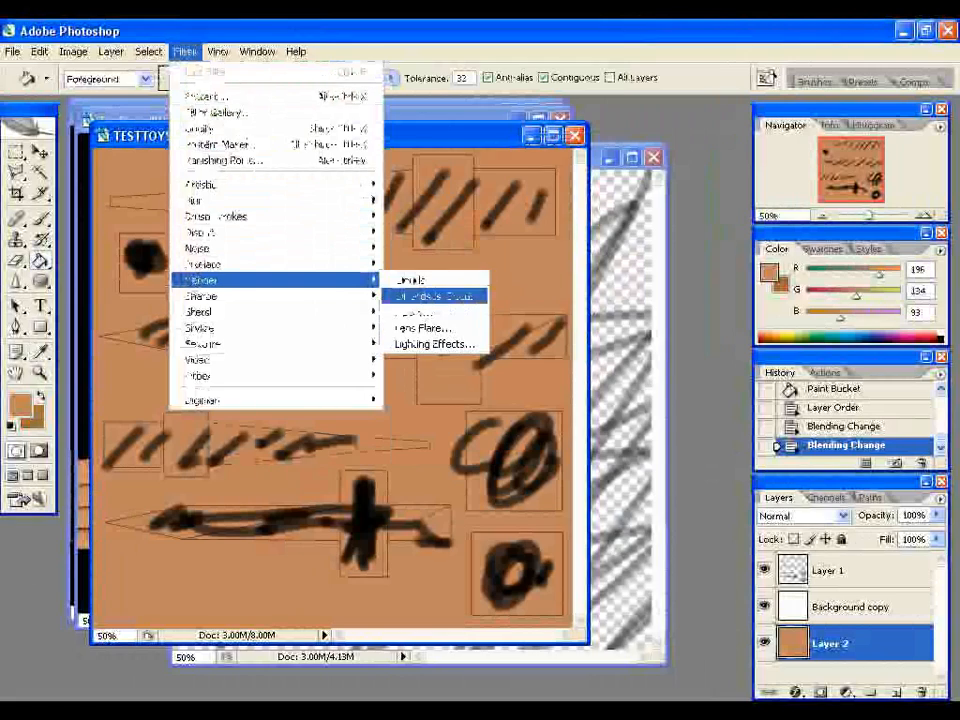
click(418, 311)
drag(397, 417, 495, 417)
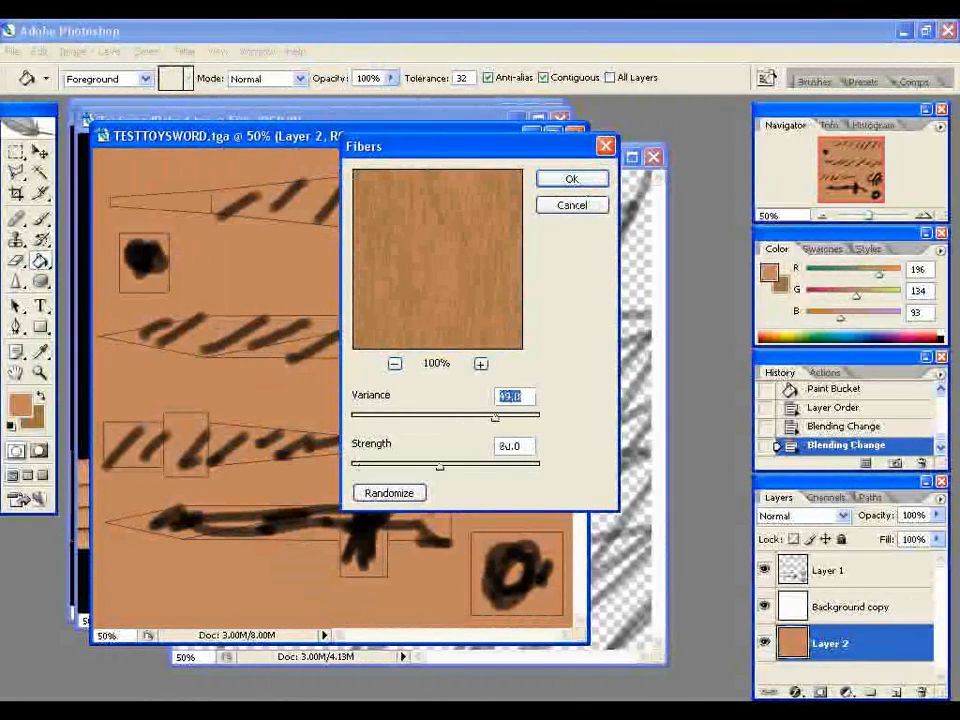
click(505, 446)
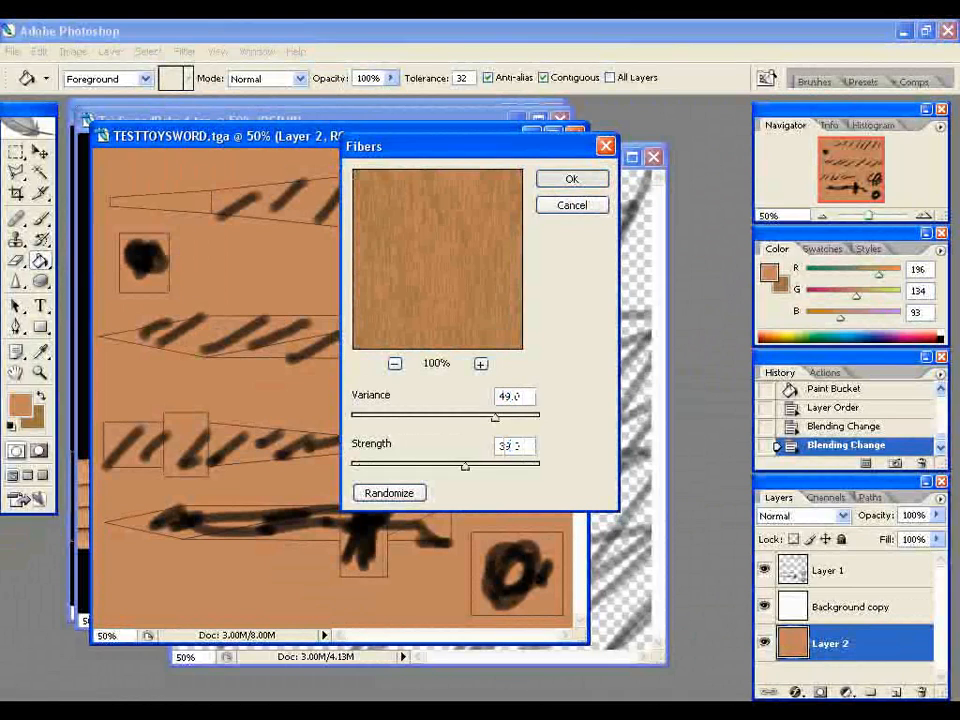
key(Return)
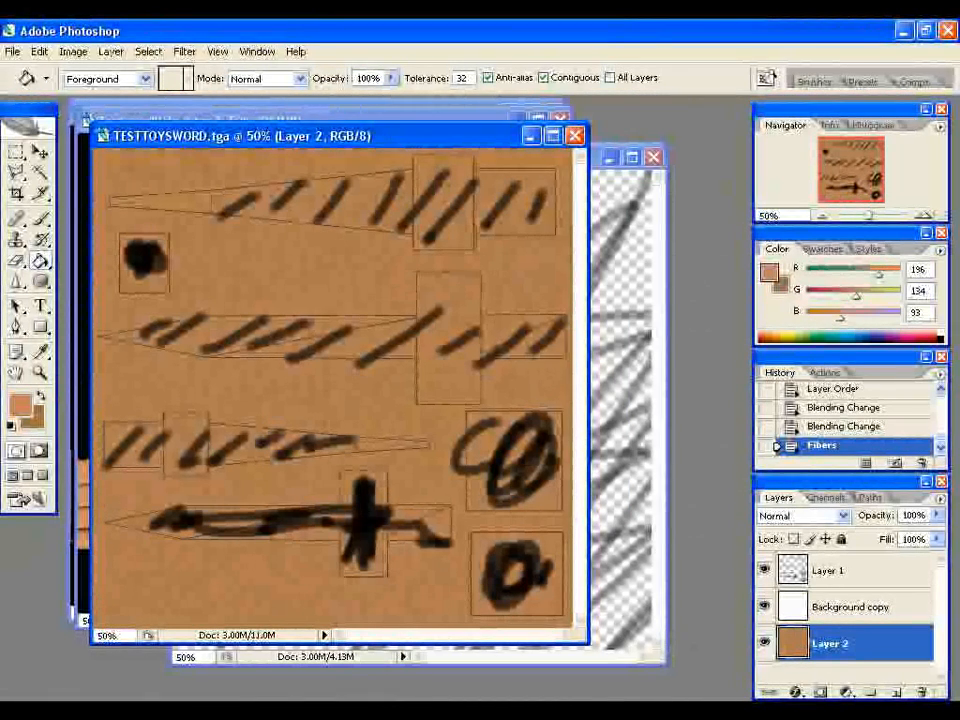
Step: Apply a 17.7-pixel Gaussian Blur to Layer 1's black strokes and check the result with Background copy temporarily hidden
click(850, 570)
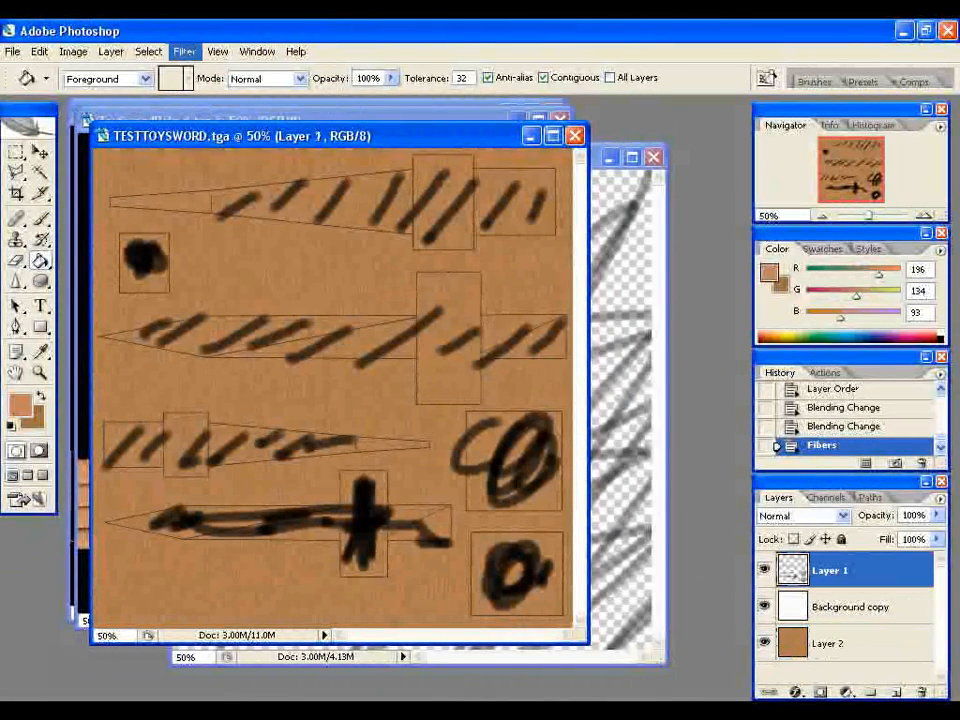
click(184, 51)
mouse_move(200, 200)
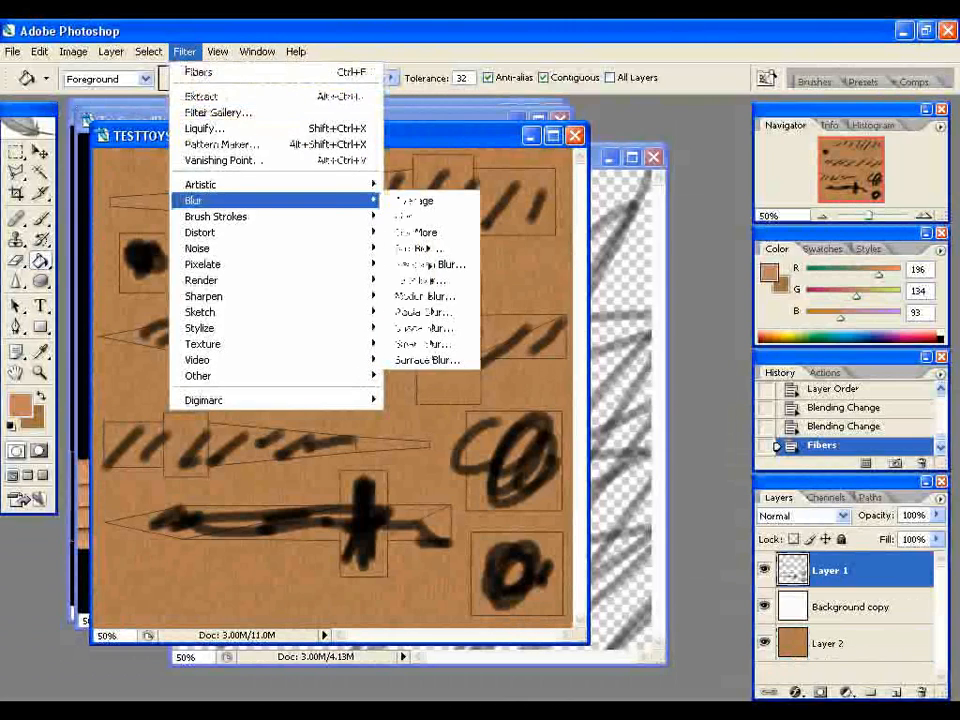
click(430, 264)
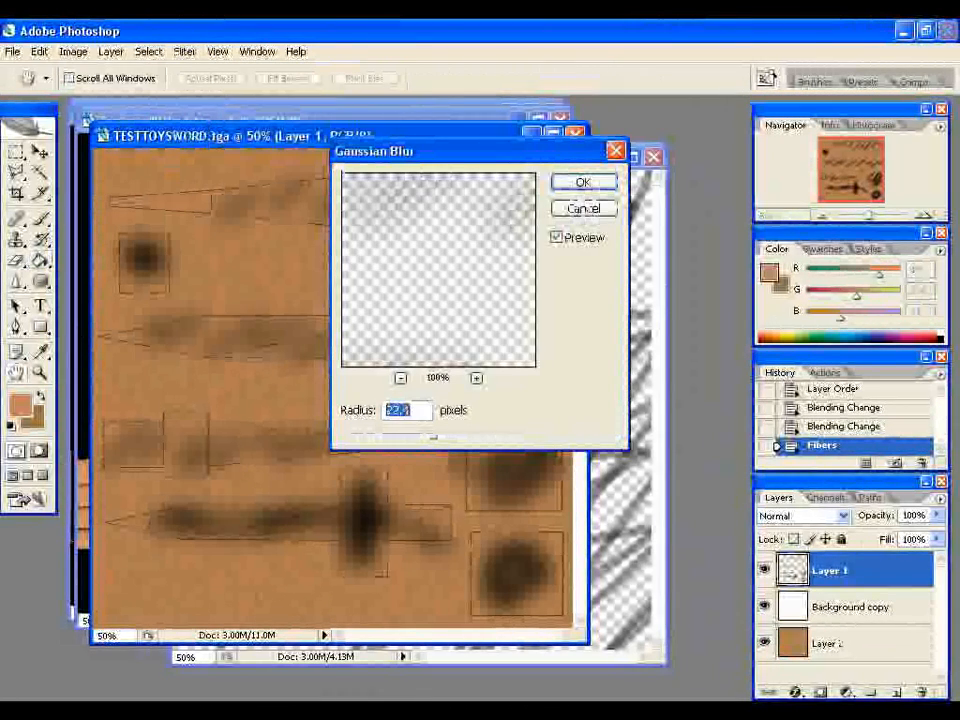
mouse_move(433, 435)
mouse_down()
mouse_move(418, 435)
mouse_move(429, 435)
mouse_up()
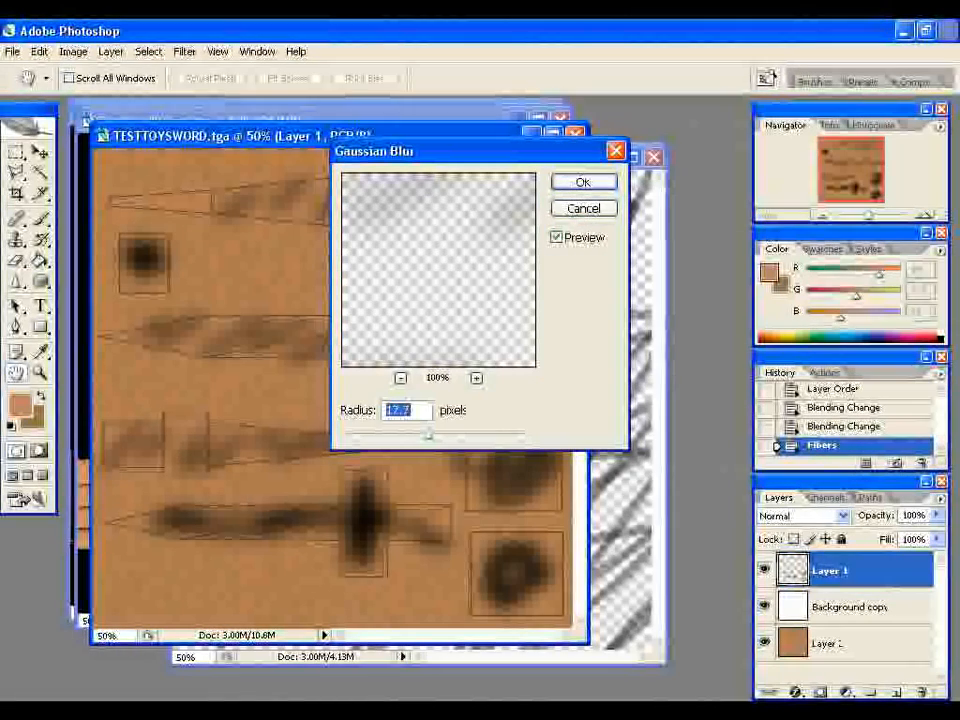
key(Return)
key(g)
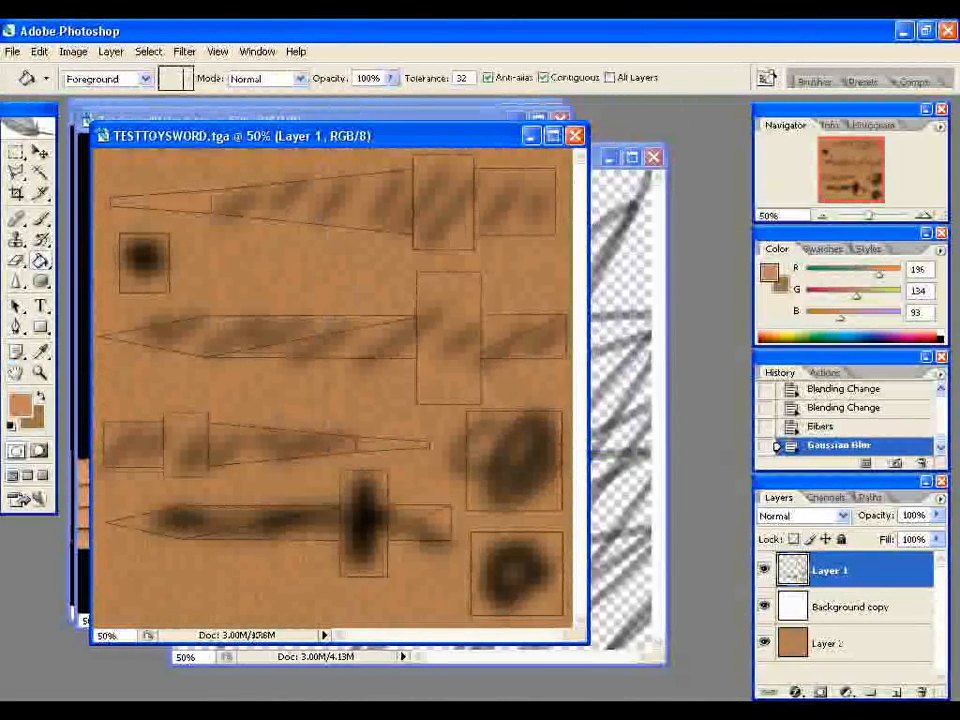
click(764, 606)
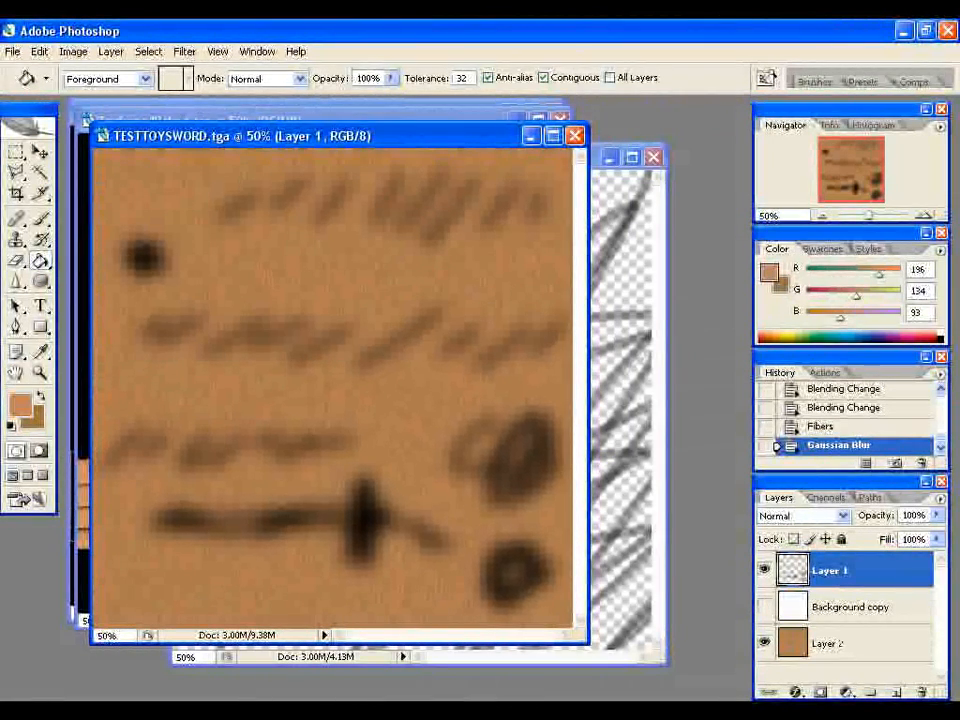
click(764, 606)
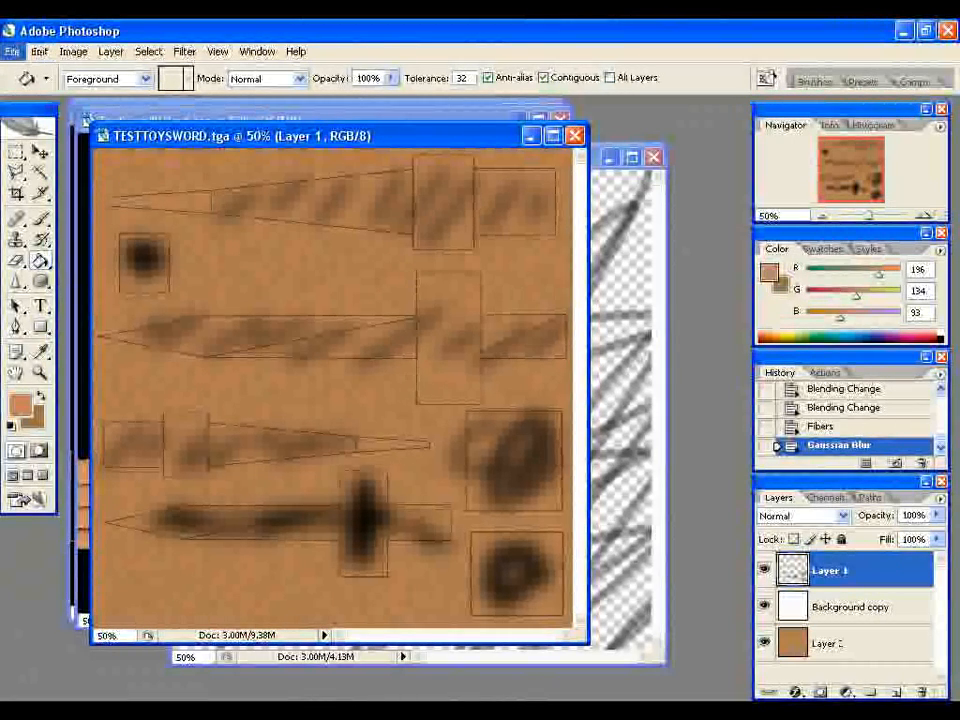
Step: Save the layered document as TESTTOYSWORD.psd in Photoshop format in the models folder
click(12, 51)
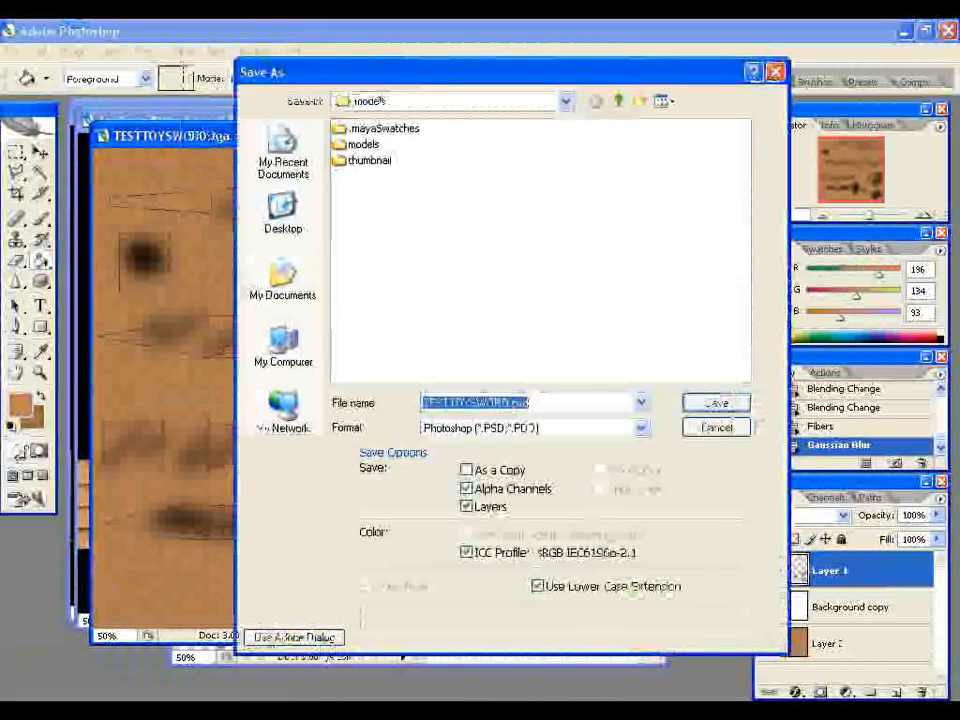
click(641, 427)
click(480, 444)
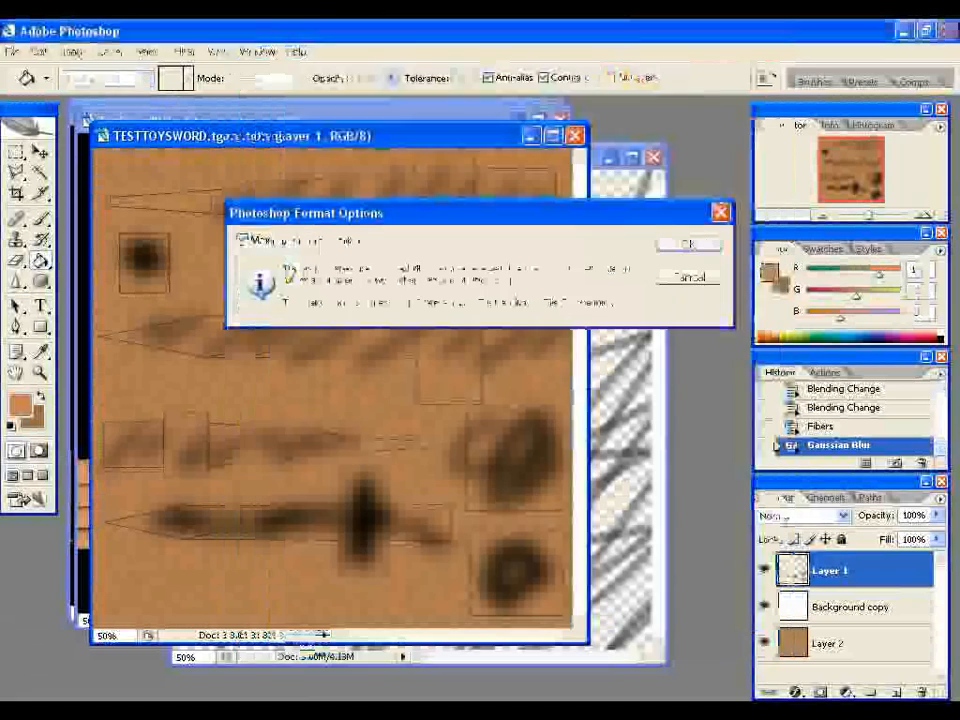
key(Return)
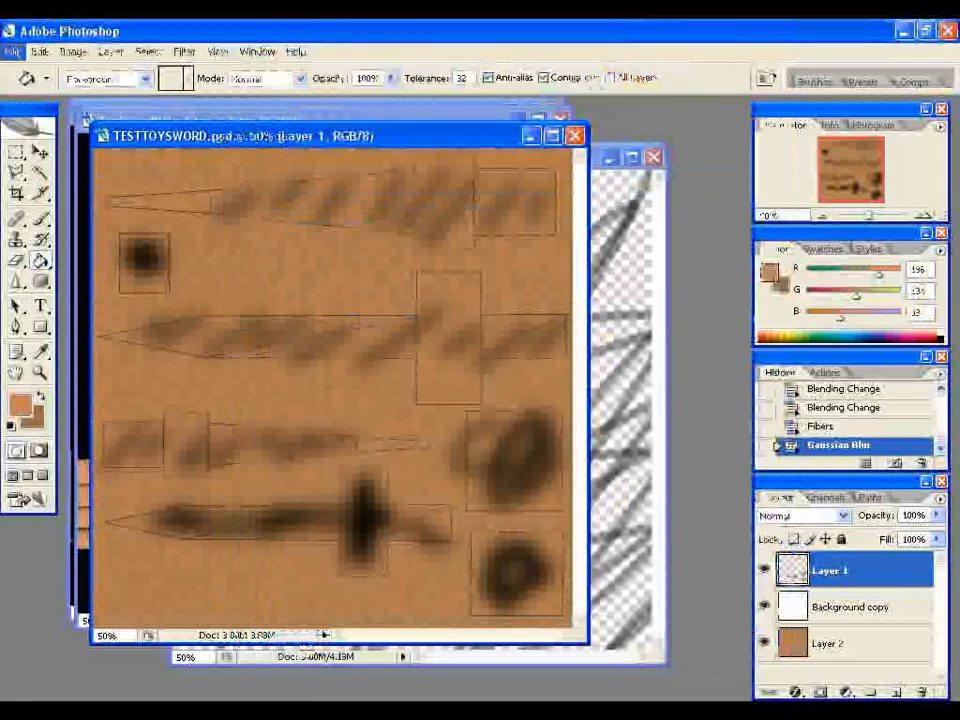
Step: Save a Targa copy over the existing TESTTOYSWORD.tga in the models folder at 24 bits/pixel
click(13, 51)
click(45, 249)
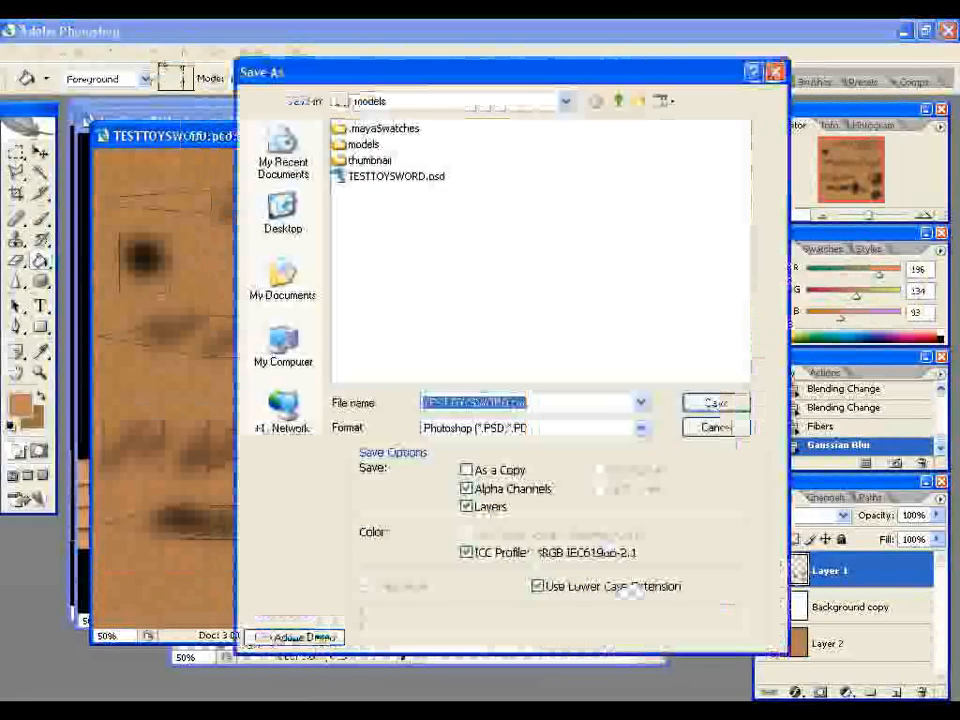
click(530, 428)
click(530, 638)
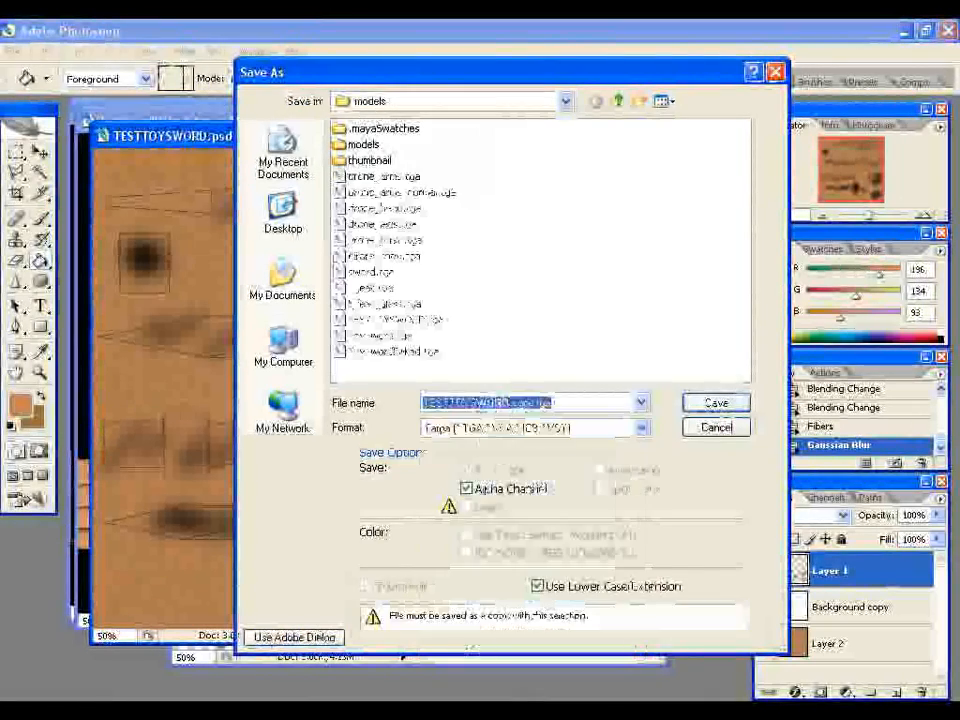
click(507, 402)
drag(509, 402, 533, 402)
key(BackSpace)
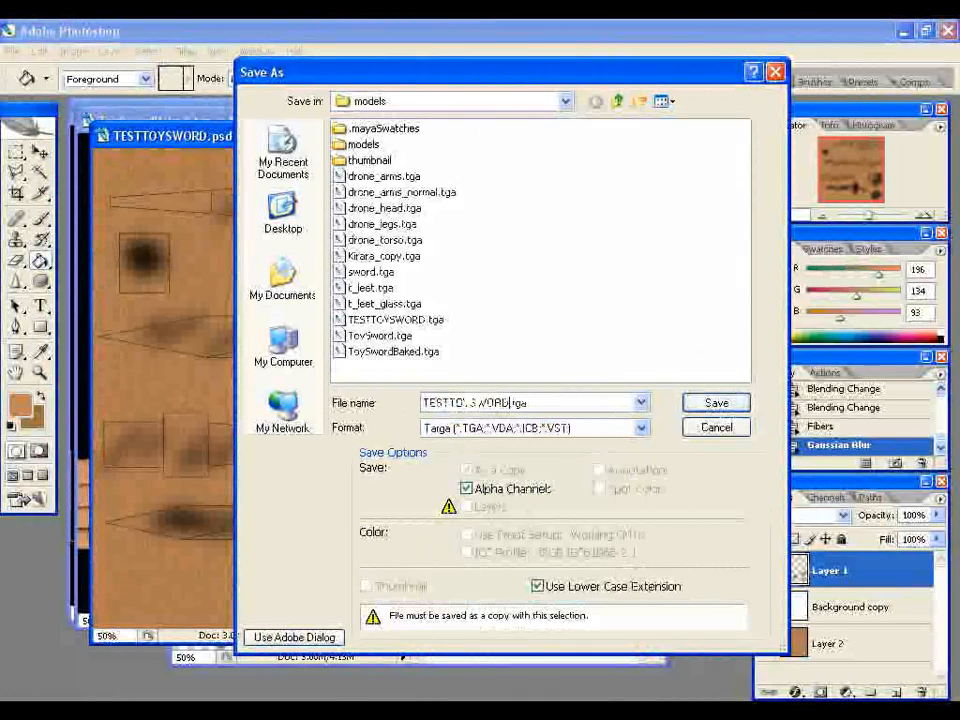
double_click(395, 319)
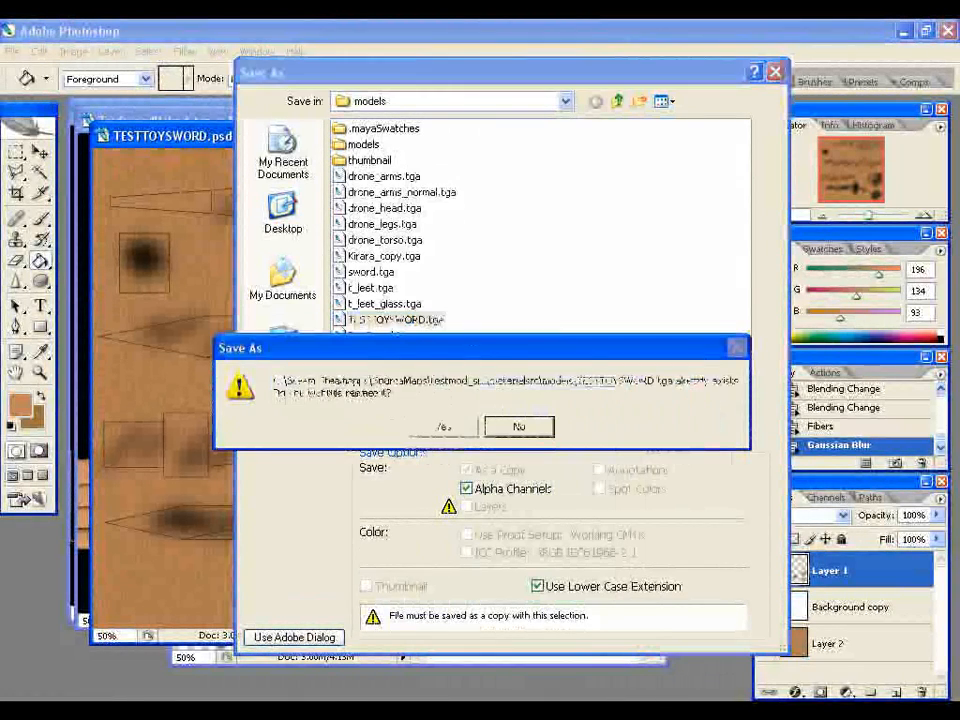
click(442, 427)
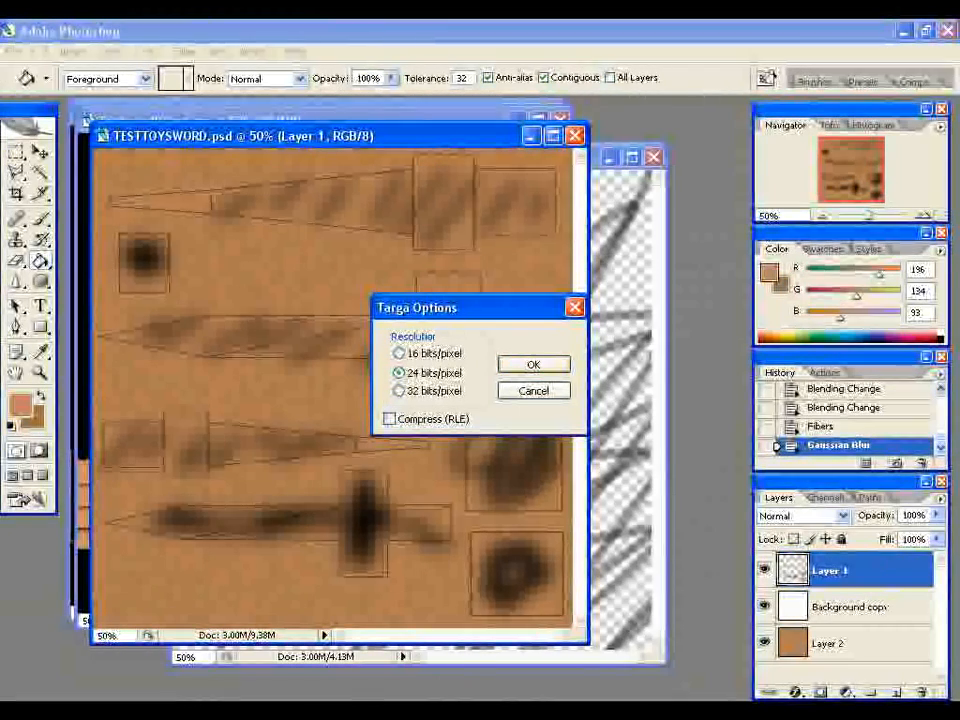
key(Return)
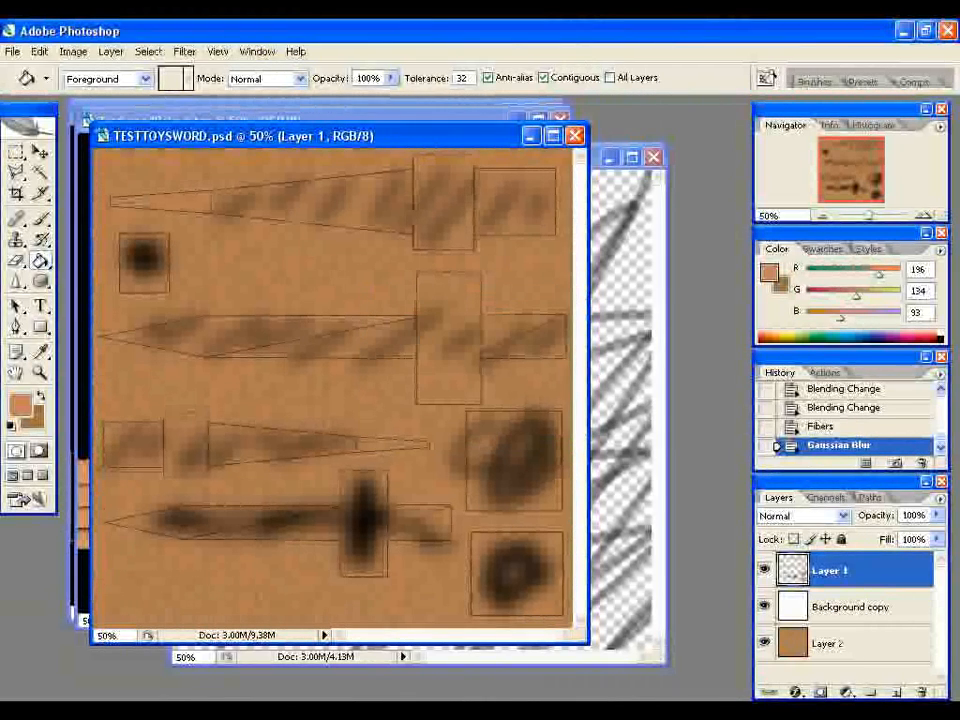
Step: Switch to Maya, cancel the open file-saving dialog and close the UV Texture Editor
click(565, 712)
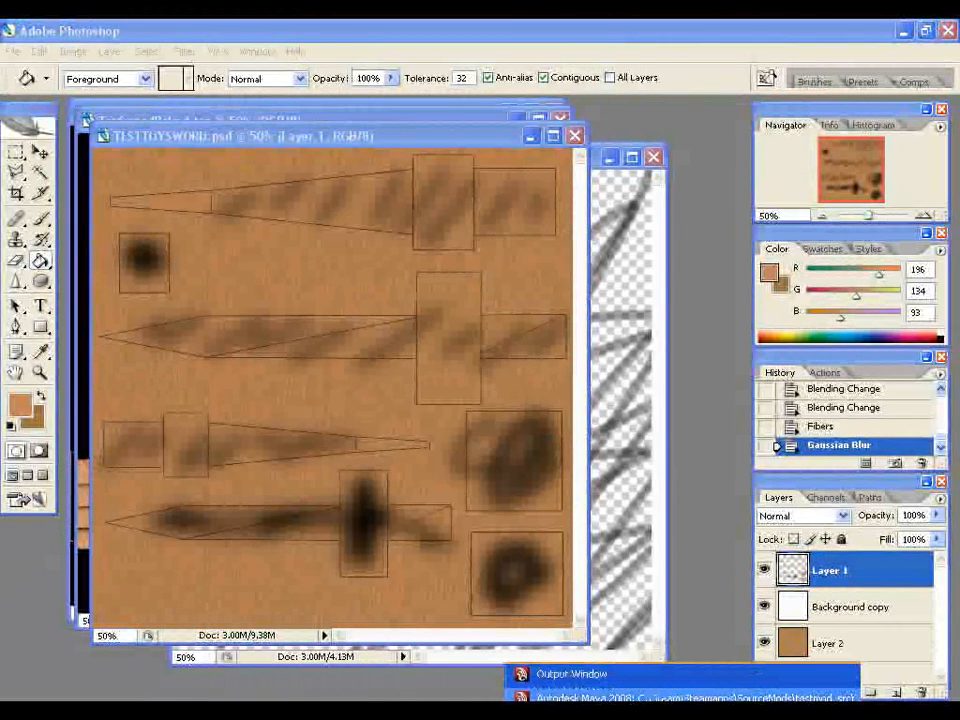
click(681, 697)
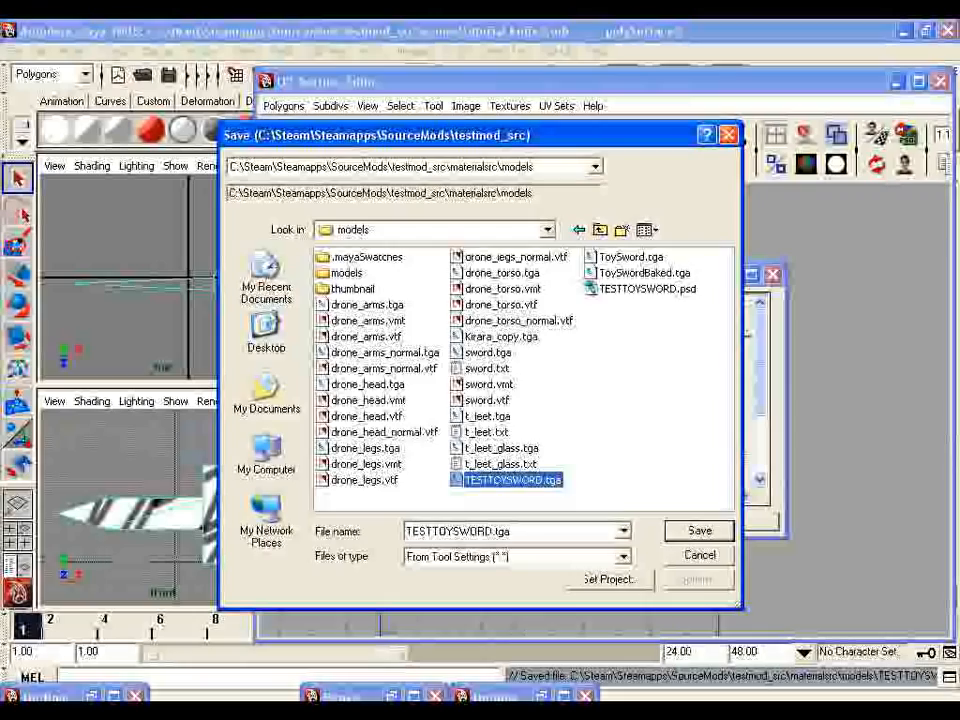
click(699, 555)
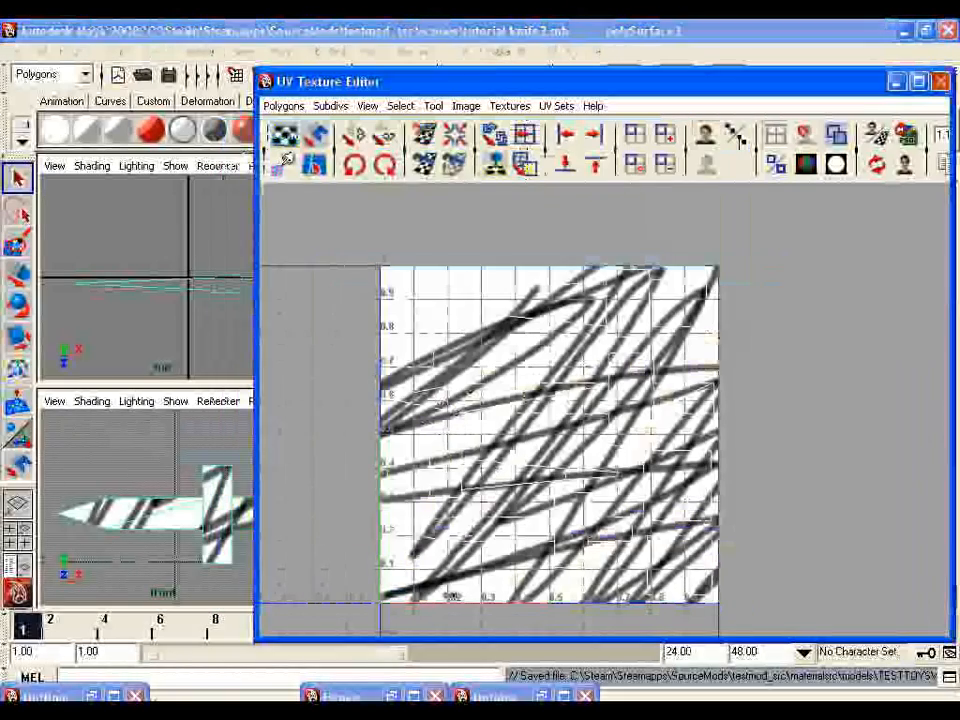
click(939, 82)
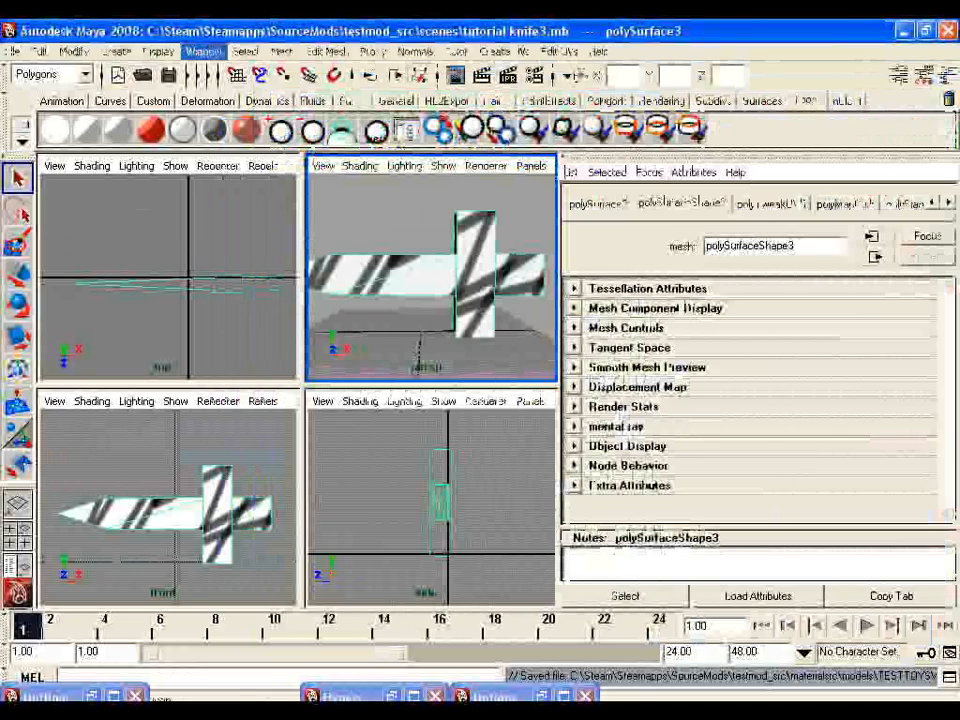
Step: Bring up the attributes of the sword material's file texture from Hypershade and open the browser for its image
click(204, 52)
click(428, 128)
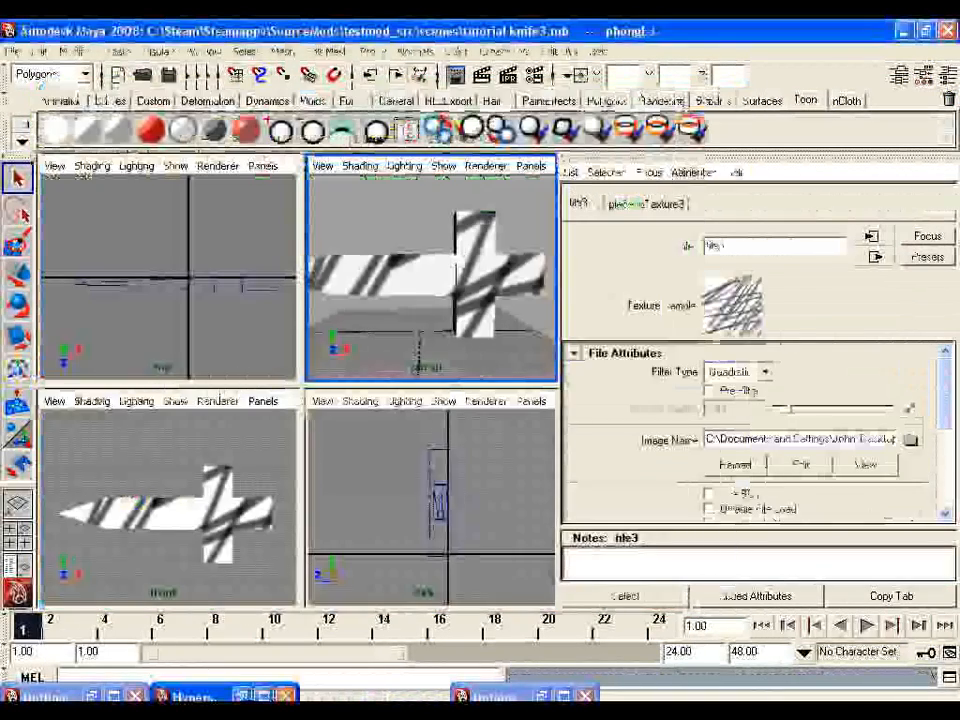
click(910, 438)
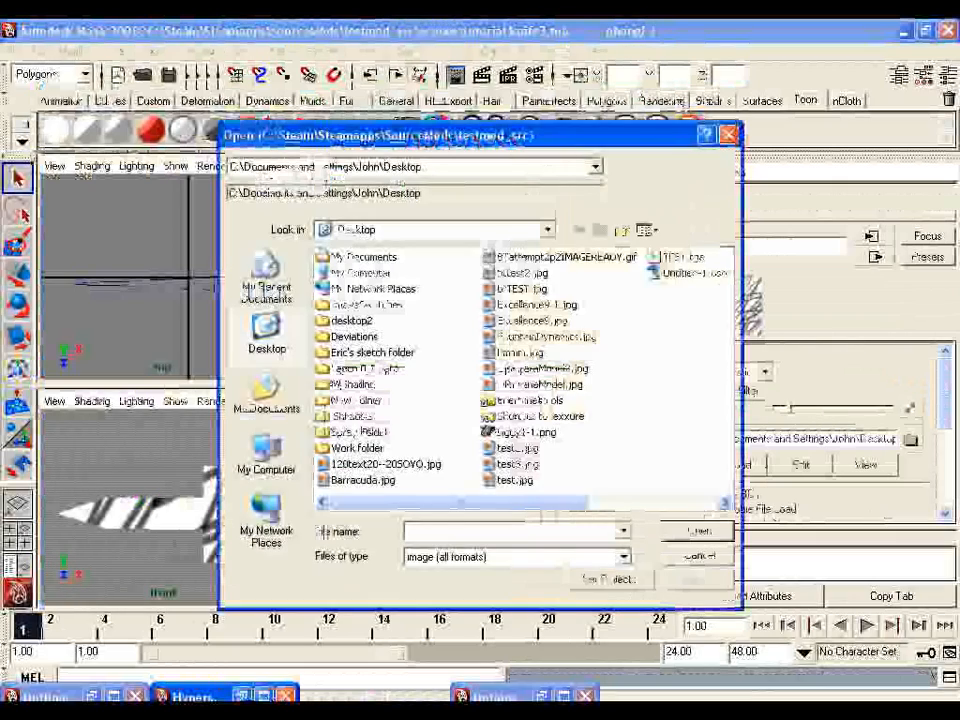
Step: Load TESTTOYSWORD.tga from C:\Steam\Steamapps\SourceMods\testmod_src\materialsrc\models as the file texture's image
click(266, 455)
double_click(354, 272)
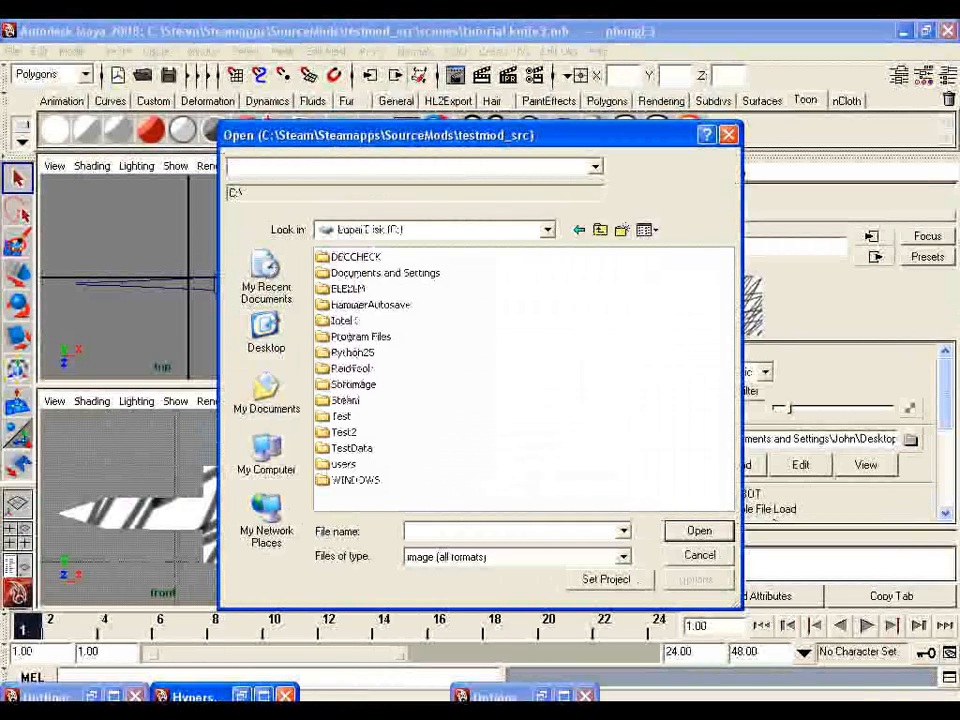
double_click(344, 400)
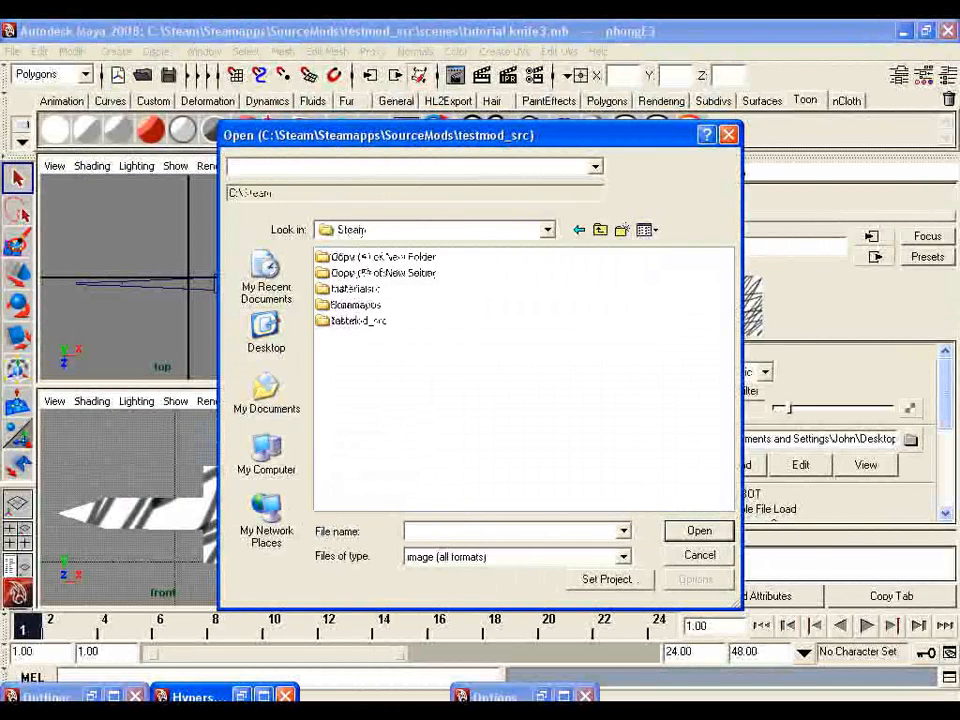
double_click(350, 304)
double_click(356, 256)
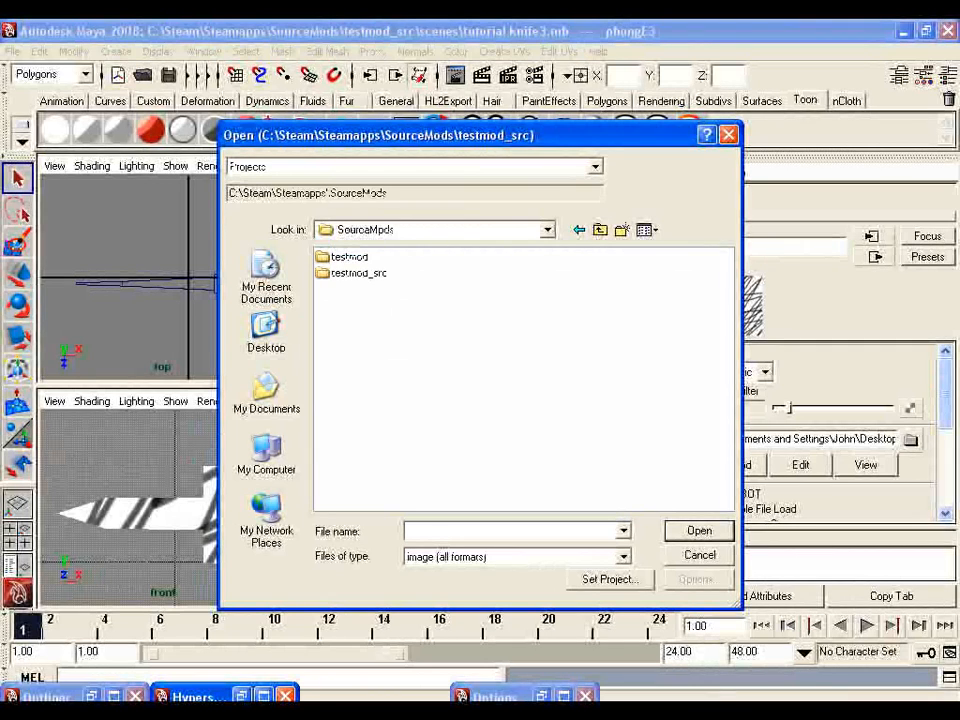
double_click(358, 272)
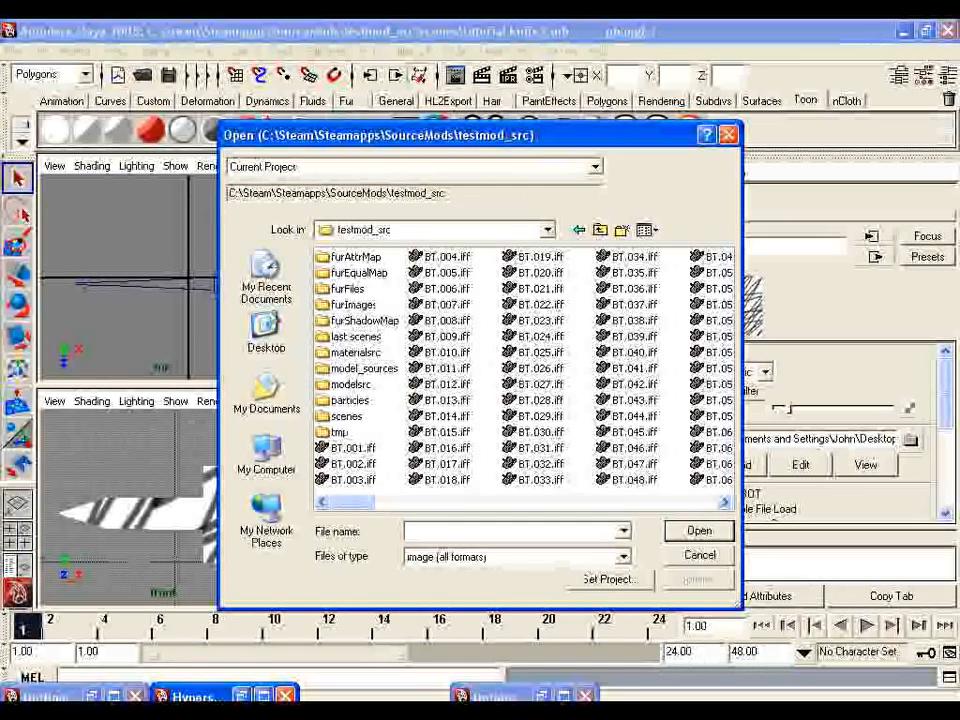
double_click(352, 352)
double_click(345, 257)
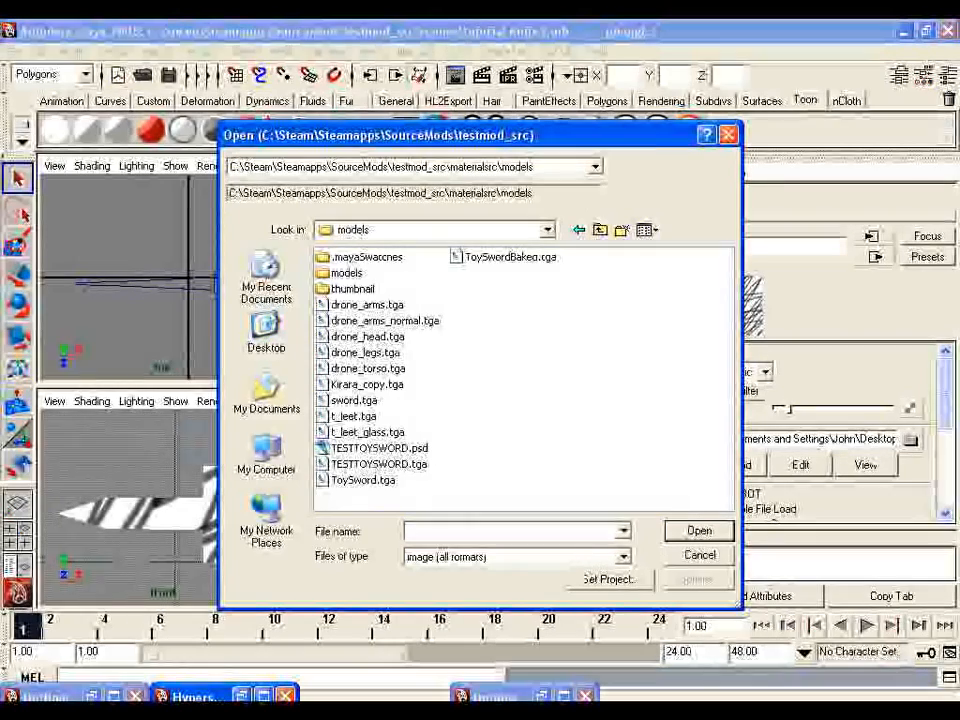
double_click(378, 463)
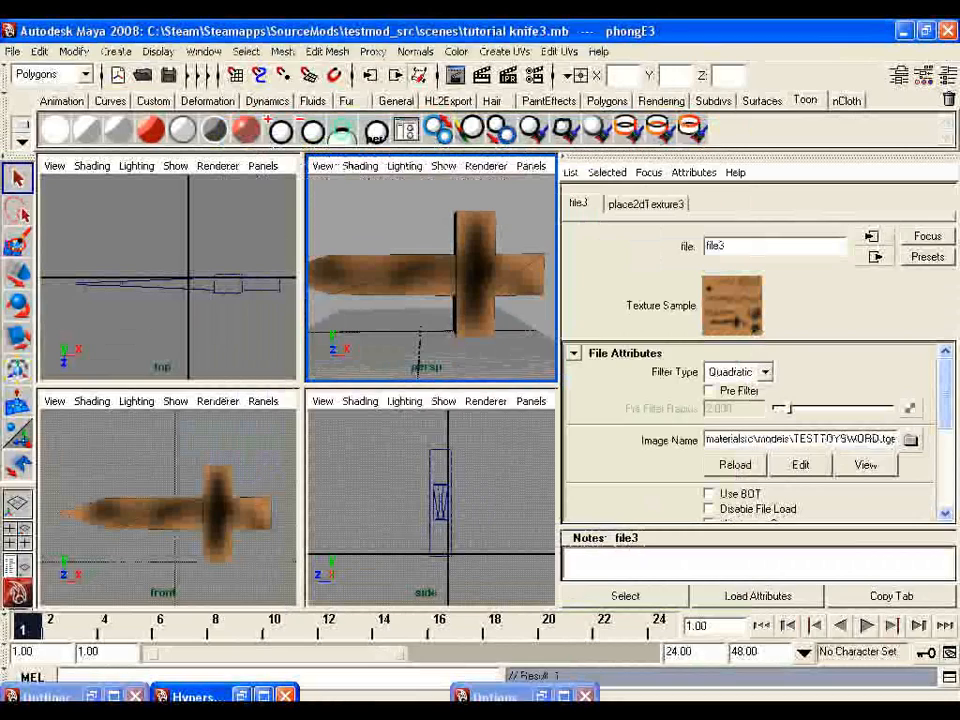
Step: Glance at the layered texture in Photoshop, return to Maya and examine the textured sword from several angles in the perspective view
key(alt+Tab)
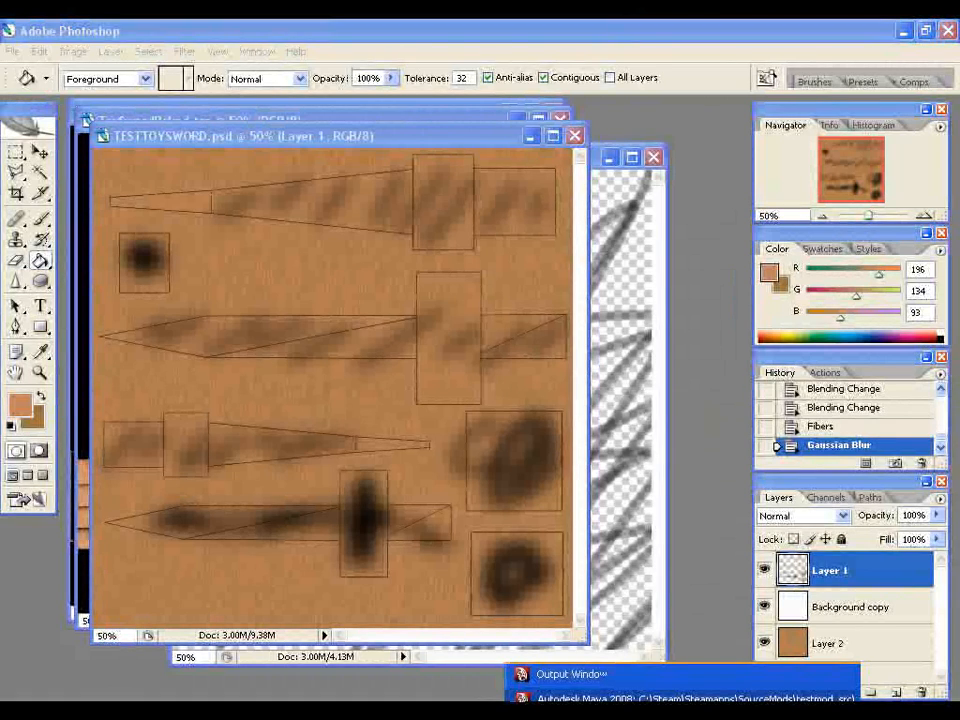
click(600, 697)
mouse_move(430, 280)
mouse_down()
mouse_move(485, 283)
mouse_move(414, 168)
mouse_move(363, 167)
mouse_up()
scroll(485, 283, up, 3)
drag(405, 250, 365, 275)
drag(430, 275, 350, 280)
mouse_move(430, 275)
mouse_down()
mouse_move(400, 285)
mouse_move(440, 315)
mouse_move(425, 270)
mouse_move(430, 235)
mouse_move(440, 300)
mouse_move(390, 260)
mouse_move(440, 270)
mouse_move(390, 315)
mouse_move(360, 320)
mouse_move(360, 285)
mouse_move(400, 255)
mouse_move(470, 275)
mouse_move(430, 300)
mouse_move(480, 300)
mouse_move(430, 285)
mouse_up()
scroll(431, 277, up, 3)
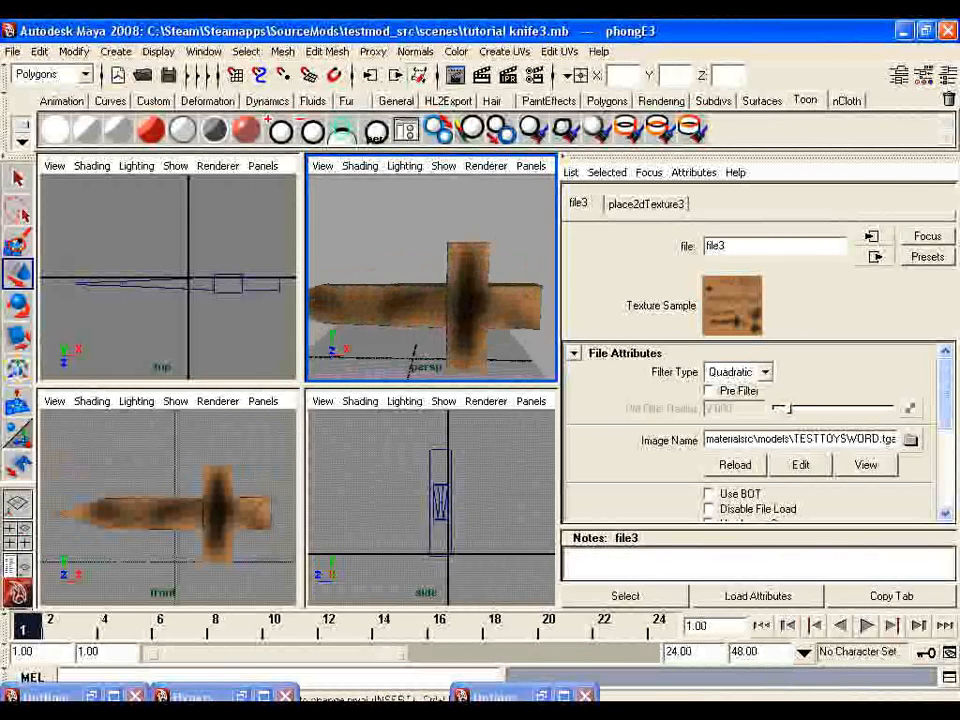
drag(430, 285, 452, 244)
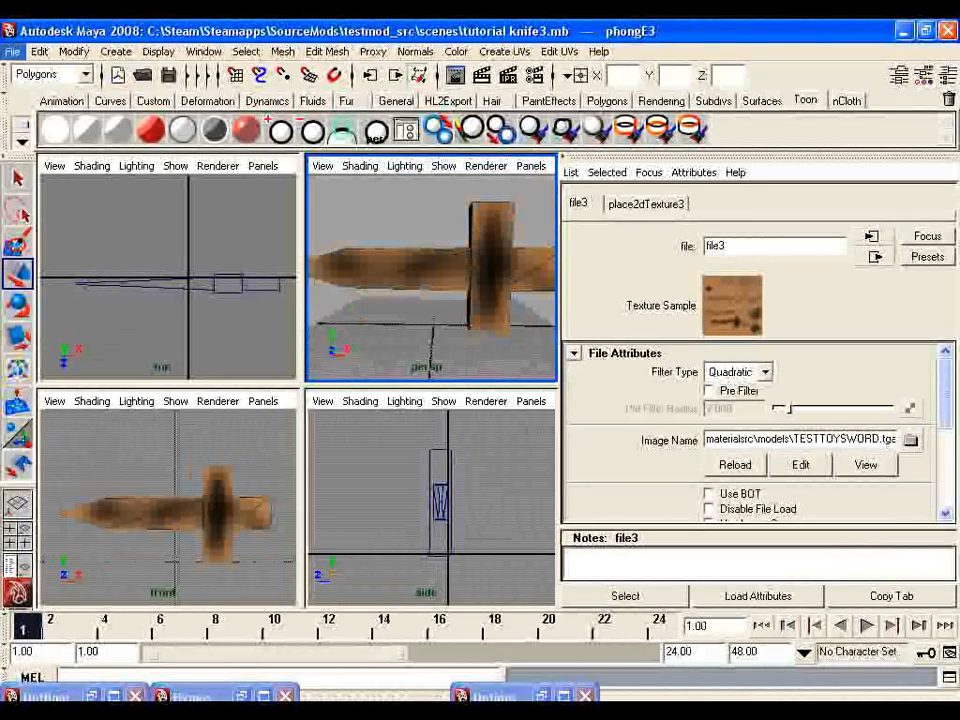
Step: Save the scene under the new name tutorial knife4.mb in the scenes folder as mayaBinary
click(13, 51)
click(60, 135)
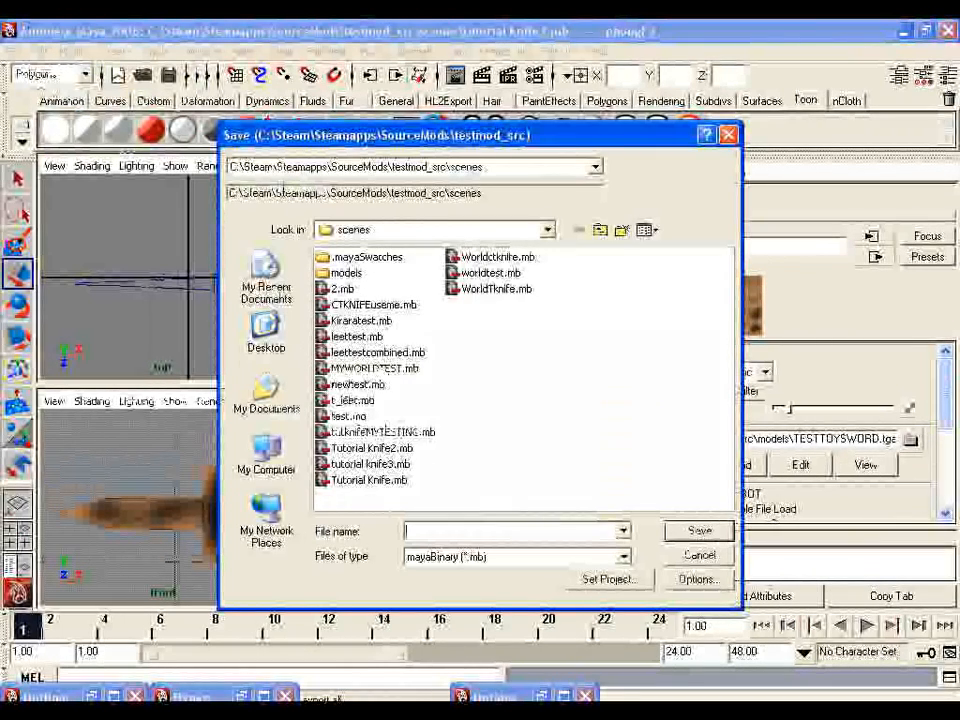
click(372, 448)
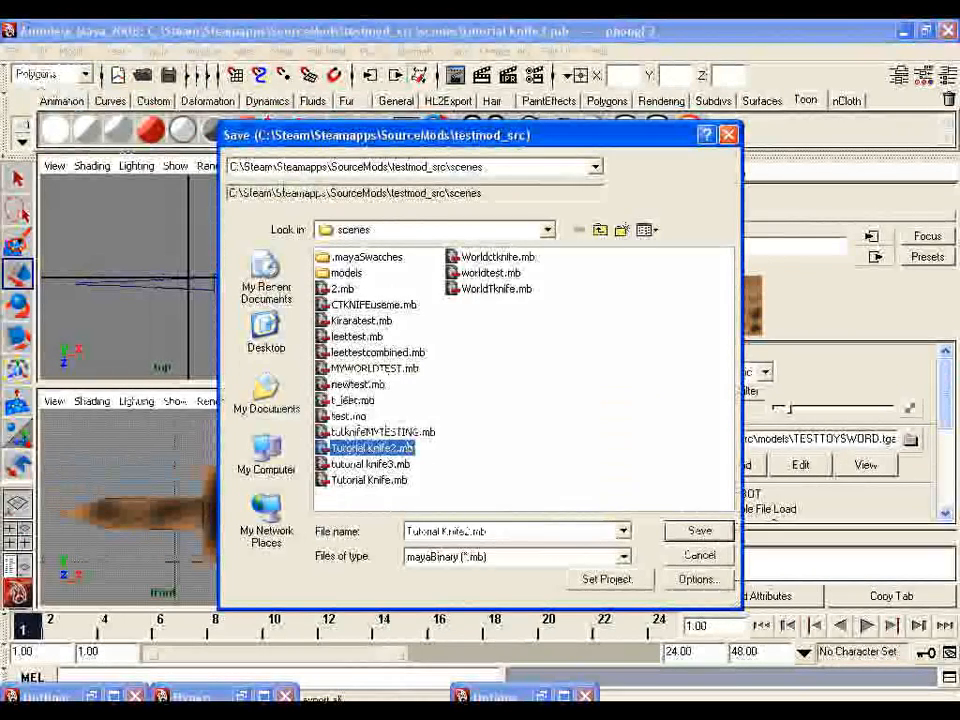
click(370, 464)
click(467, 531)
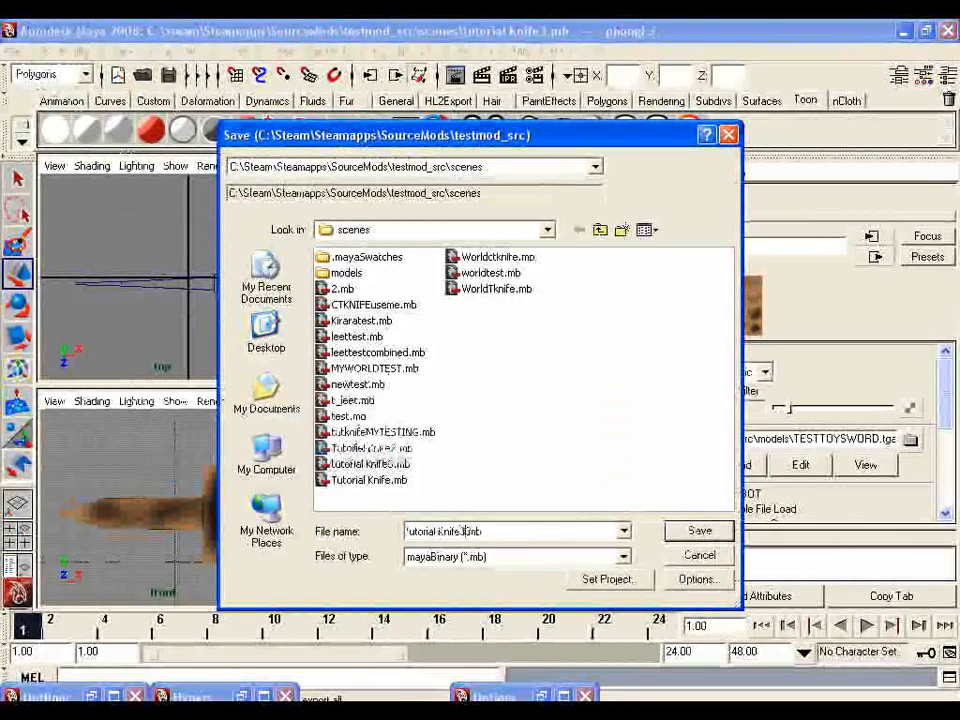
key(BackSpace)
text(4)
key(Return)
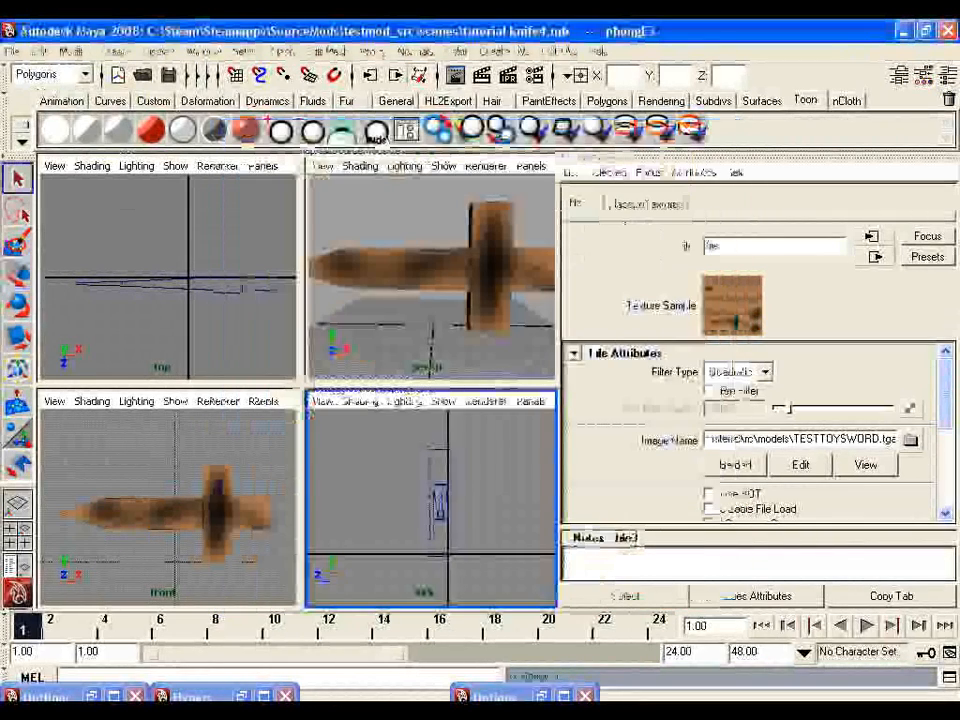